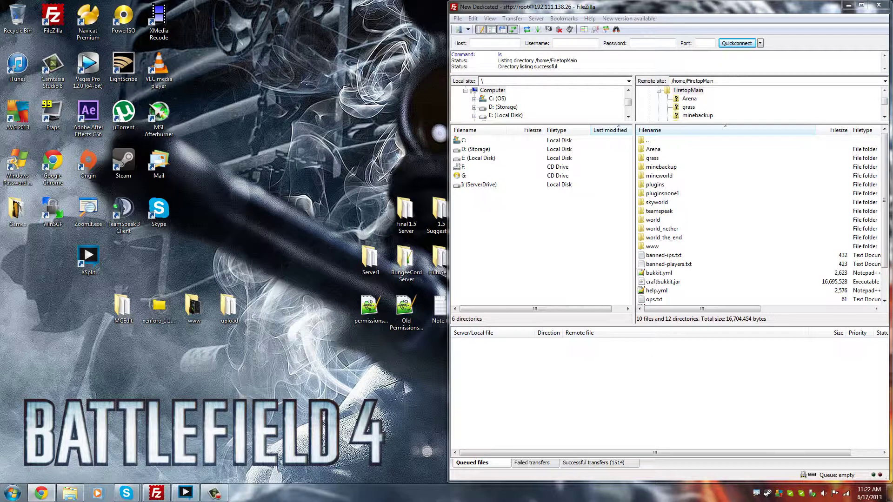
Step: Check the forum's admin control panel, then reload the forum's home page in the browser
right_click(757, 494)
left_click(779, 438)
left_click_drag(453, 147, 0, 148)
key("alt+Tab")
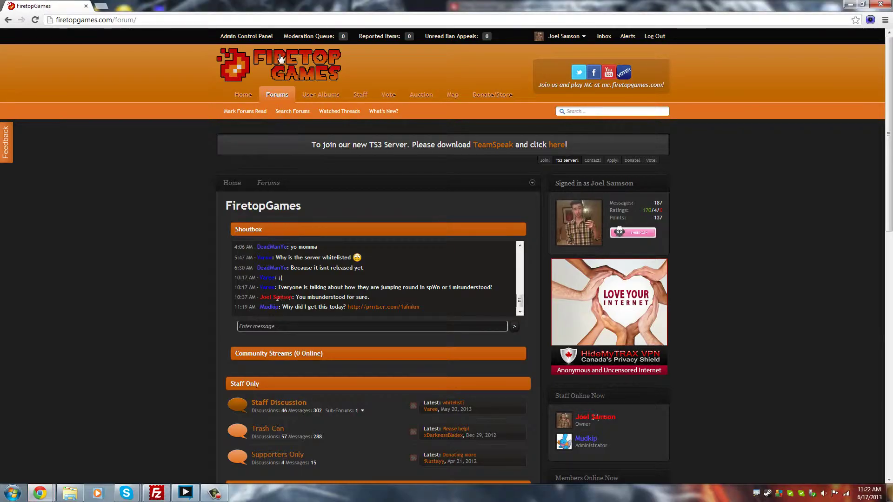
left_click(250, 39)
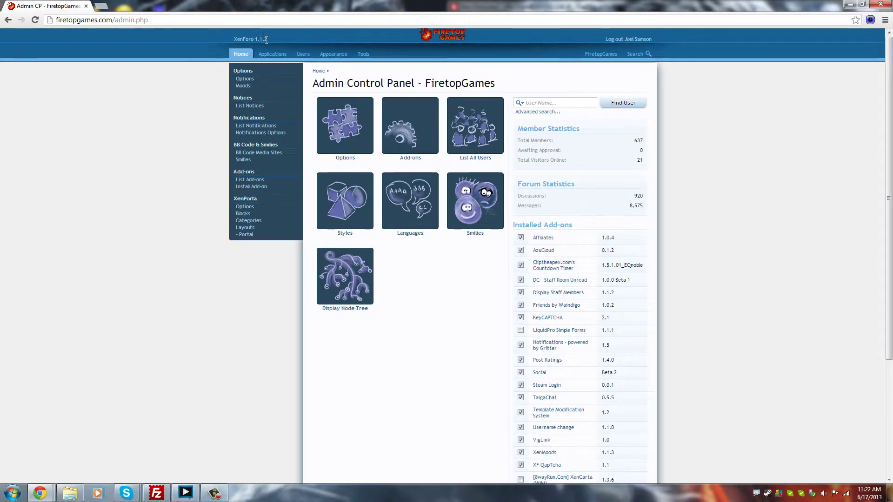
left_click(11, 20)
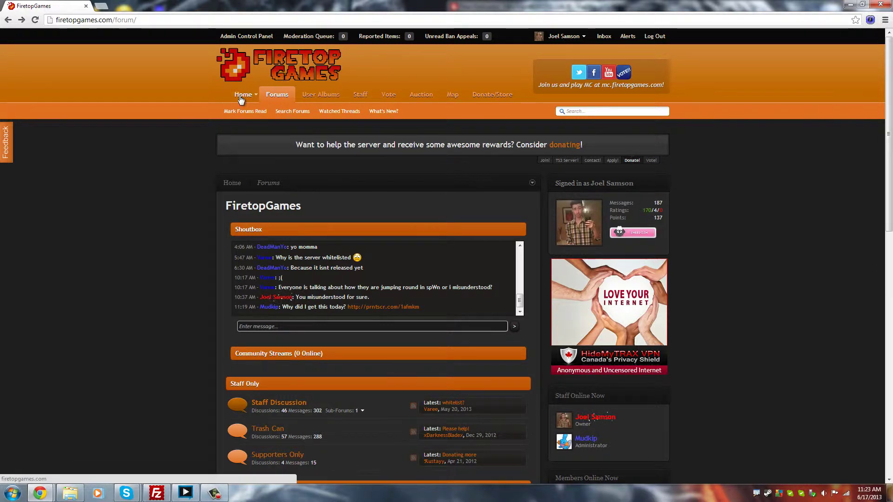
left_click(296, 22)
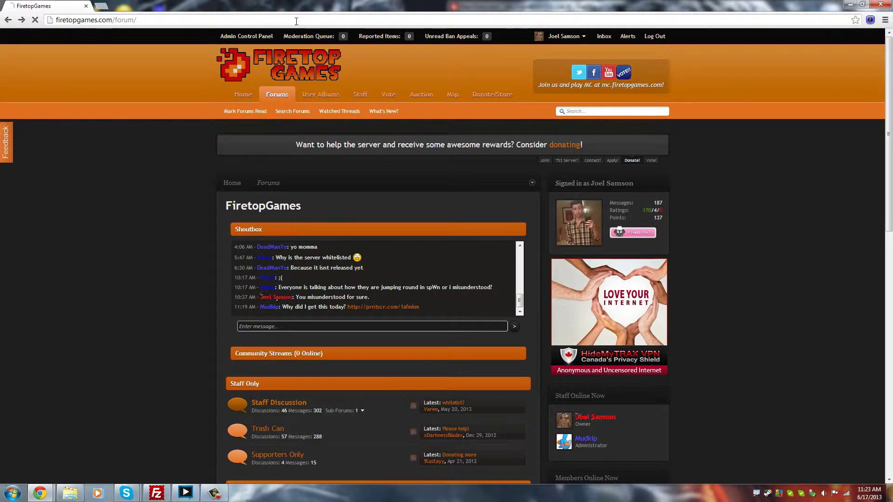
key("Return")
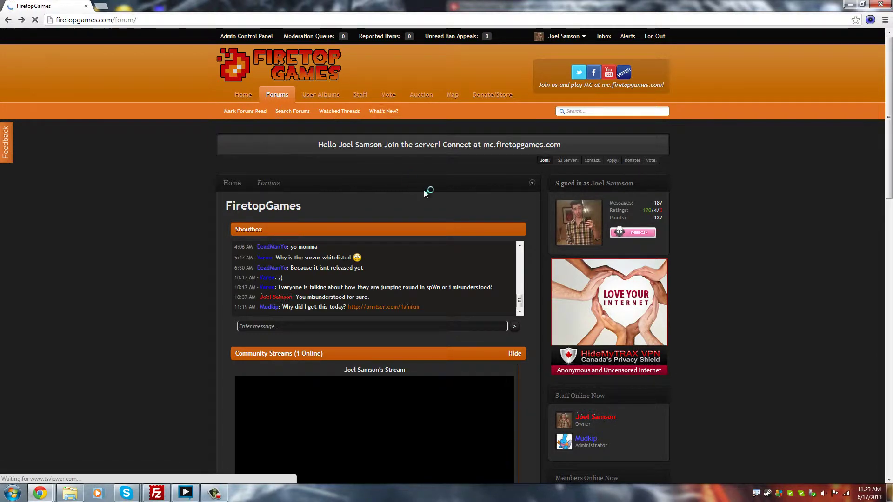
scroll(530, 203, "down", 3)
scroll(530, 203, "up", 3)
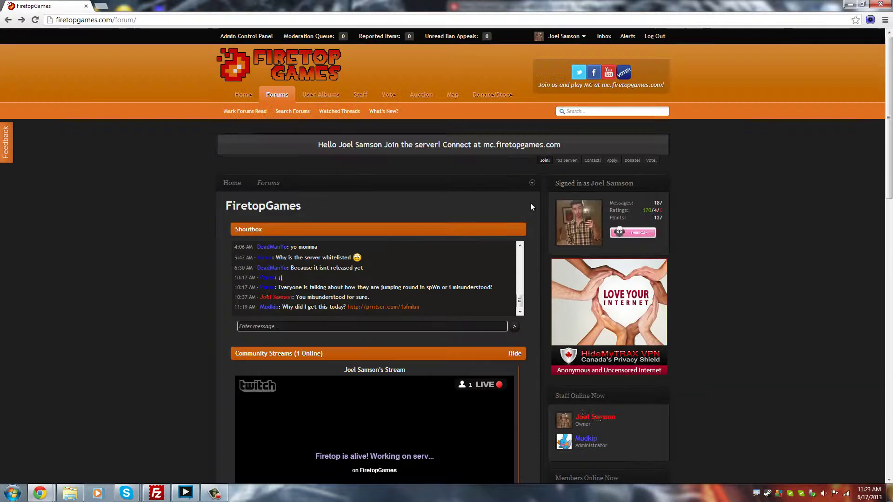
left_click(241, 94)
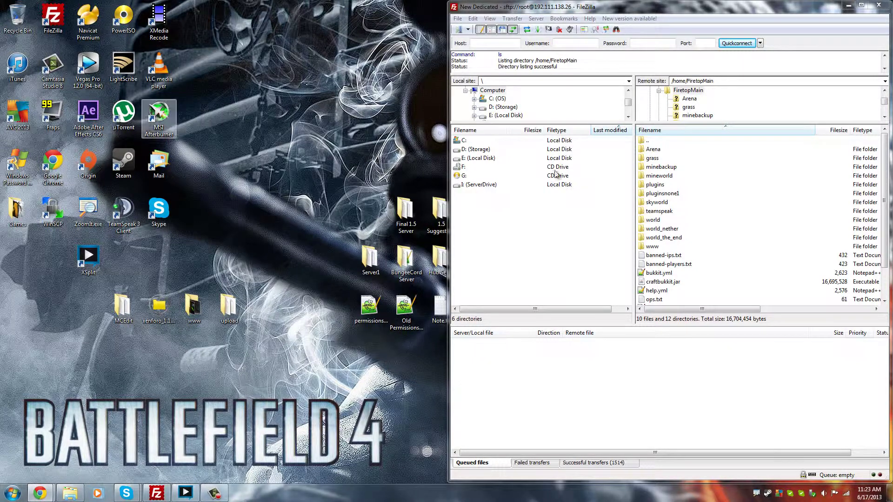
Step: Open the remote www folder and briefly look inside the desktop www folder
left_click(722, 171)
scroll(719, 241, "down", 2)
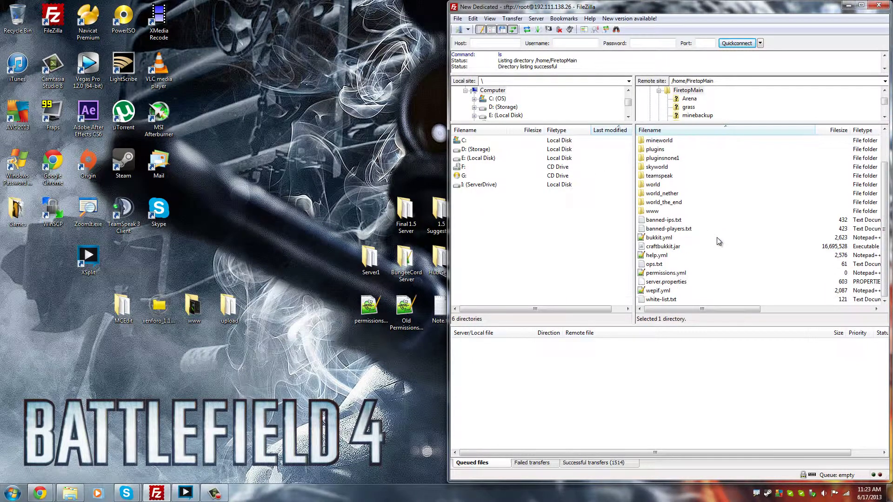
left_click(649, 212)
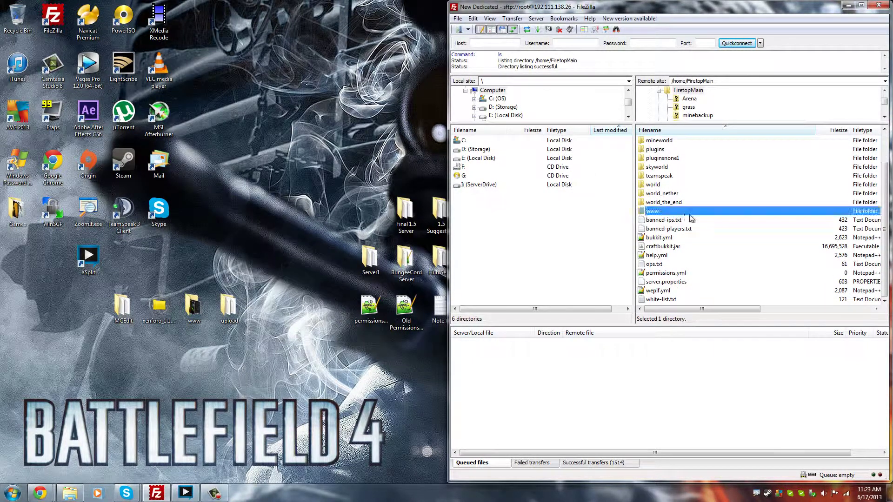
double_click(666, 212)
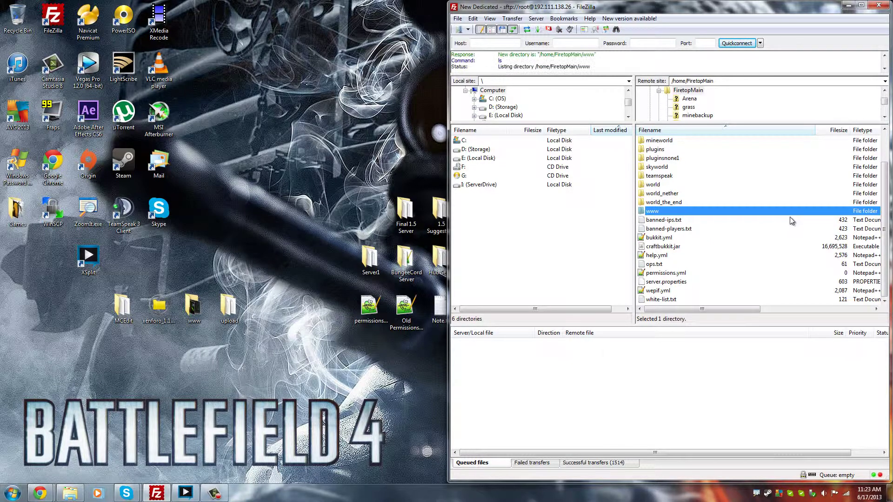
scroll(790, 217, "down", 3)
scroll(789, 217, "down", 3)
scroll(789, 221, "down", 3)
scroll(790, 221, "up", 3)
scroll(790, 221, "up", 3)
scroll(791, 221, "up", 3)
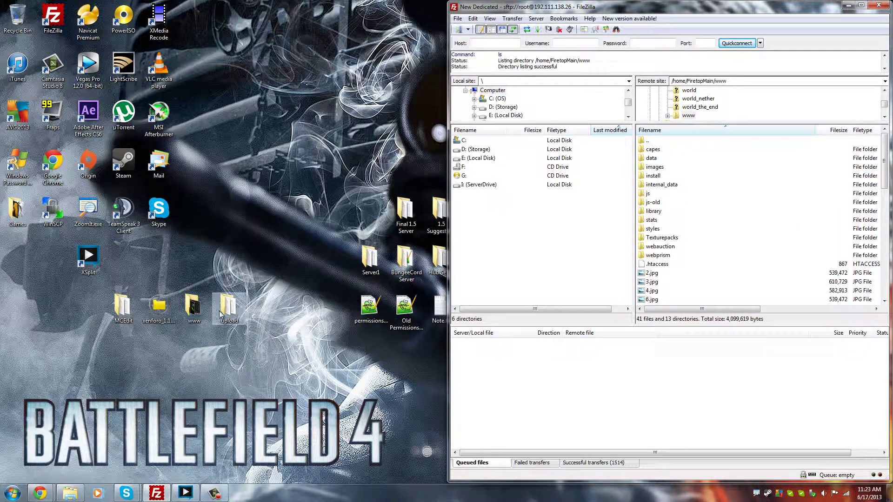
double_click(192, 307)
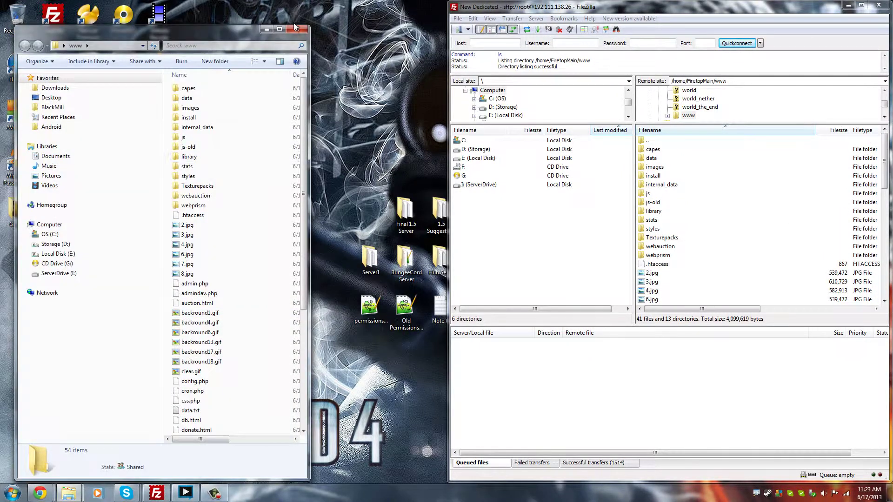
left_click(297, 29)
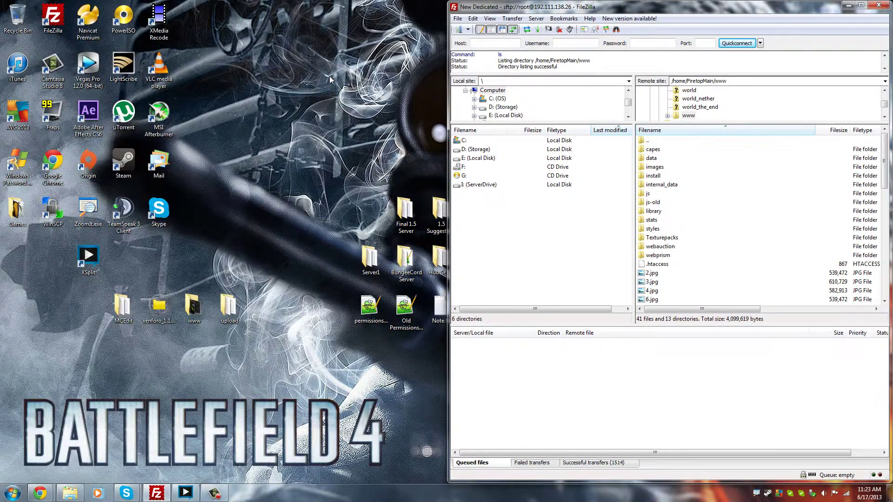
left_click(721, 256)
scroll(722, 259, "down", 4)
scroll(722, 261, "down", 2)
scroll(722, 260, "down", 2)
scroll(722, 260, "down", 2)
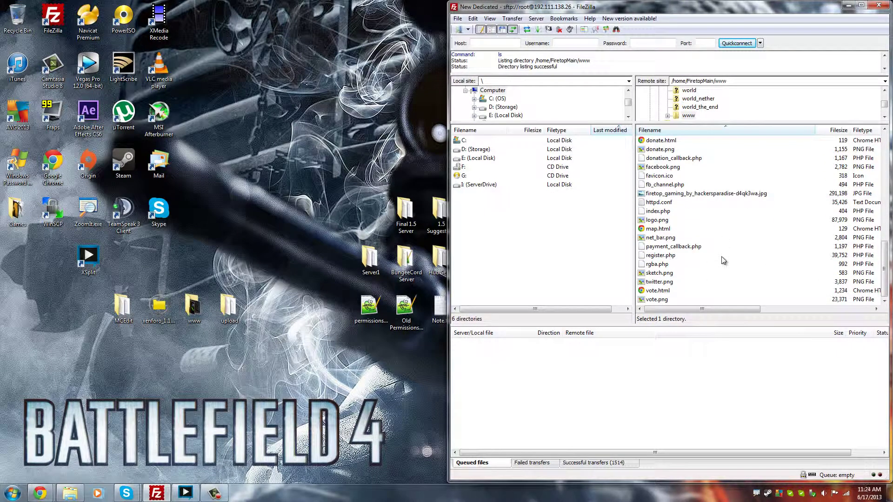
Step: Check the desktop www folder's properties and move it below the MCEdit folder
left_click_drag(193, 307, 247, 144)
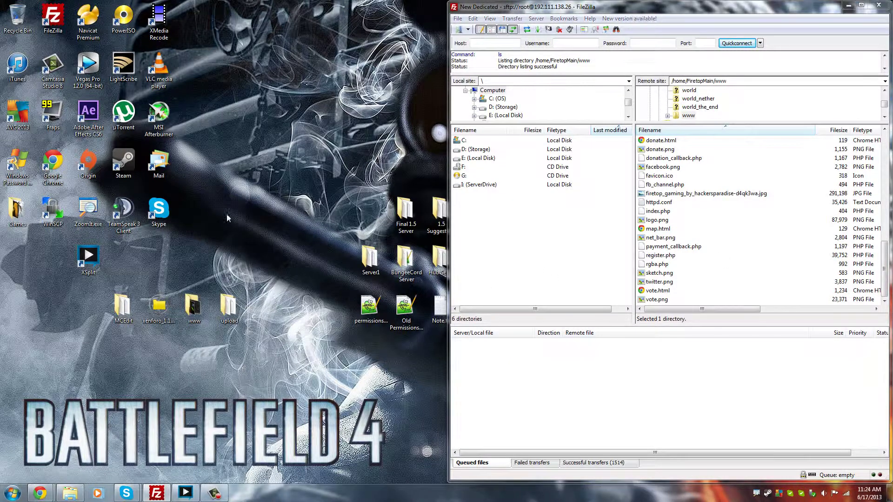
right_click(228, 159)
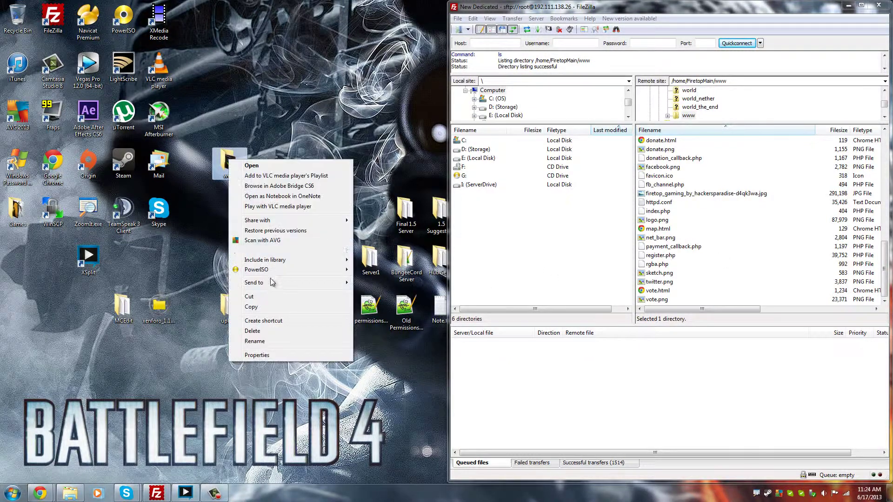
left_click(257, 355)
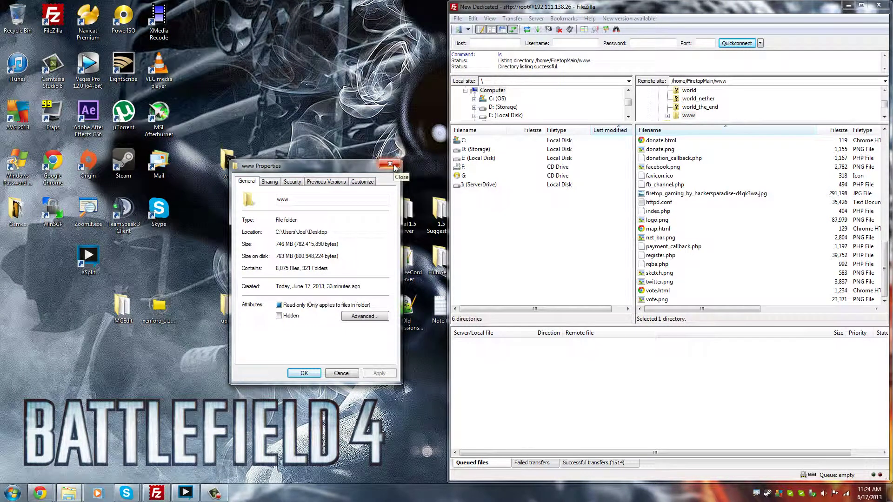
left_click(393, 165)
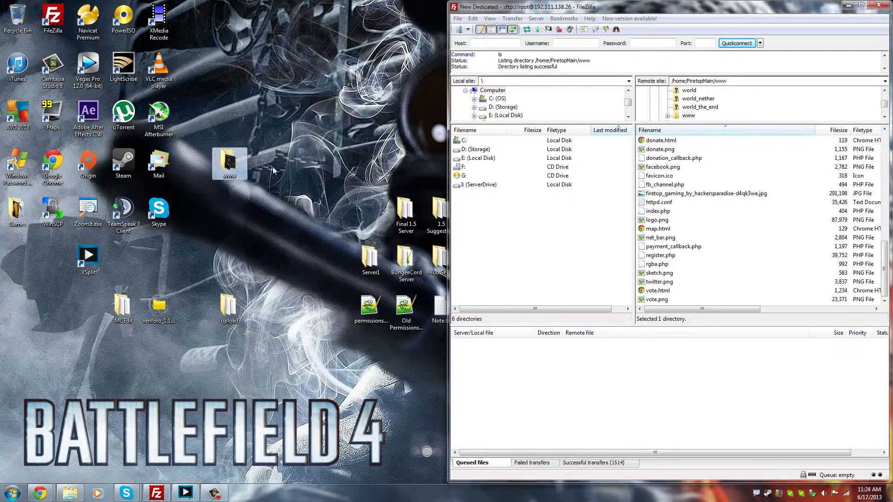
left_click_drag(227, 162, 201, 321)
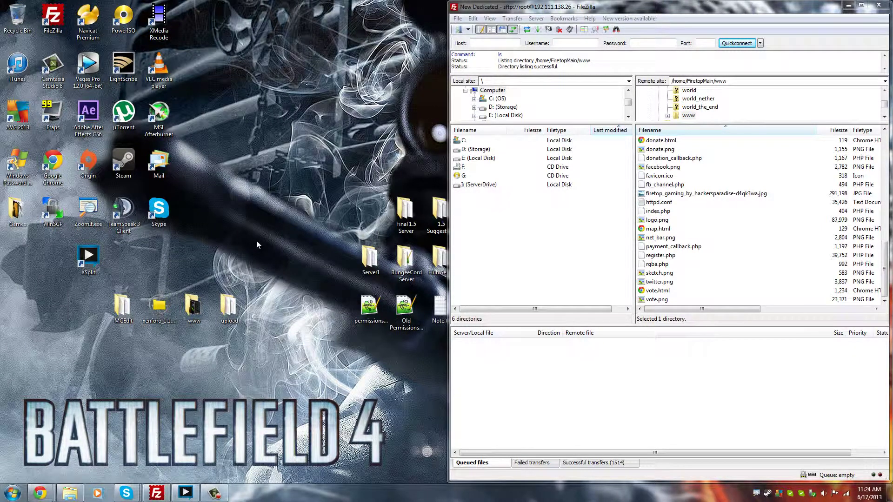
left_click_drag(194, 308, 125, 357)
left_click(225, 360)
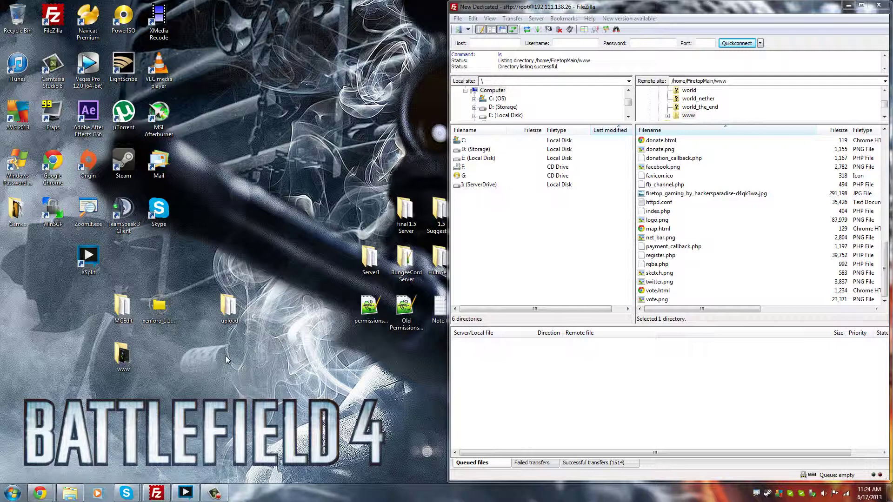
Step: Inspect the XenForo 1.1.5 zip's upload folder in jZip, then open the desktop upload folder
double_click(160, 308)
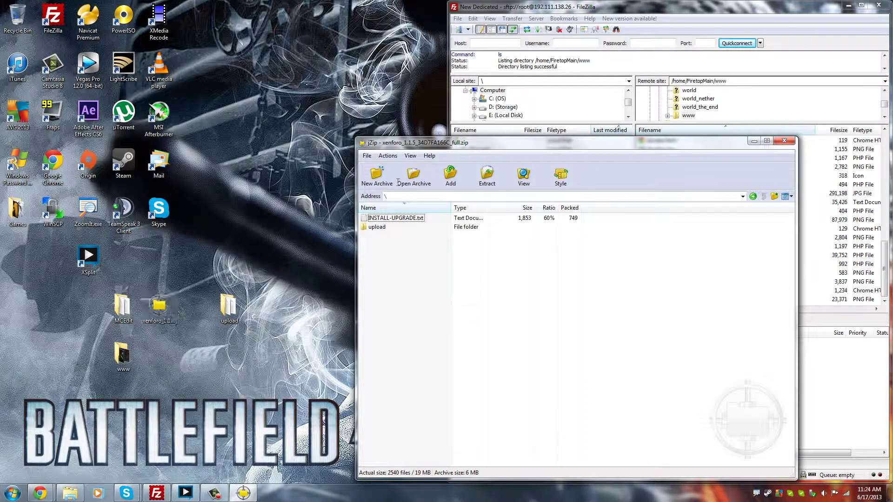
left_click_drag(578, 145, 487, 147)
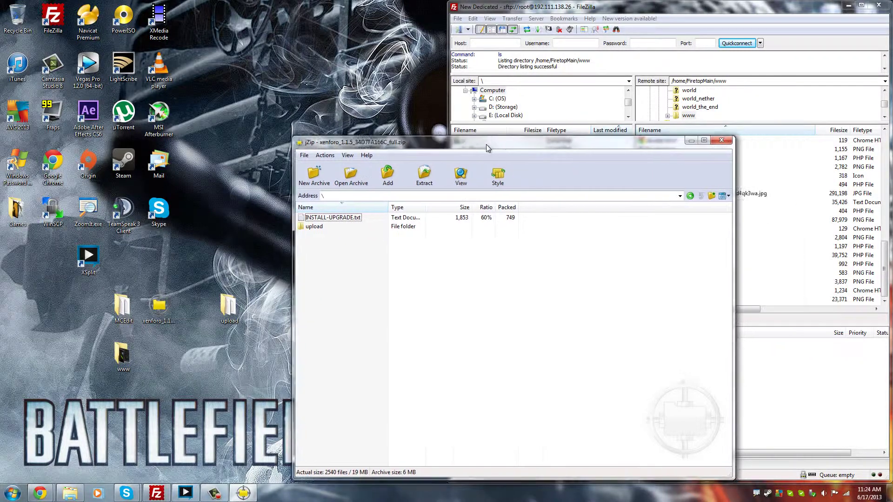
left_click(286, 230)
left_click(693, 143)
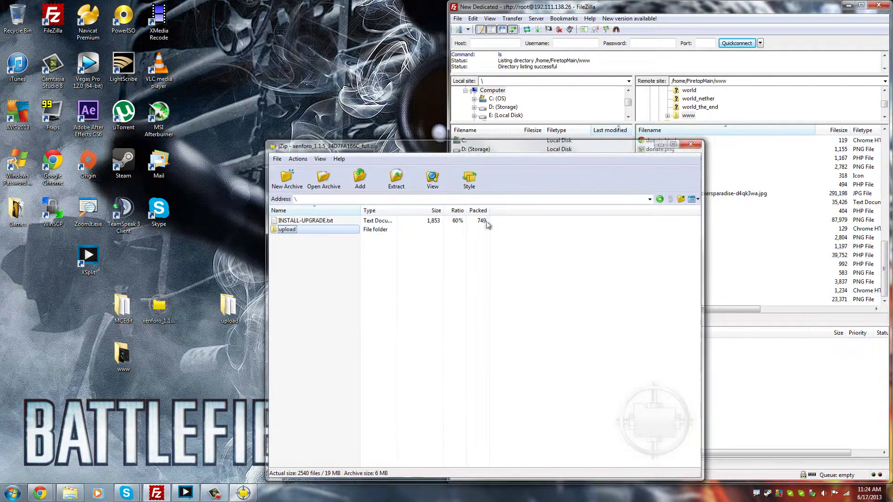
left_click_drag(236, 318, 230, 314)
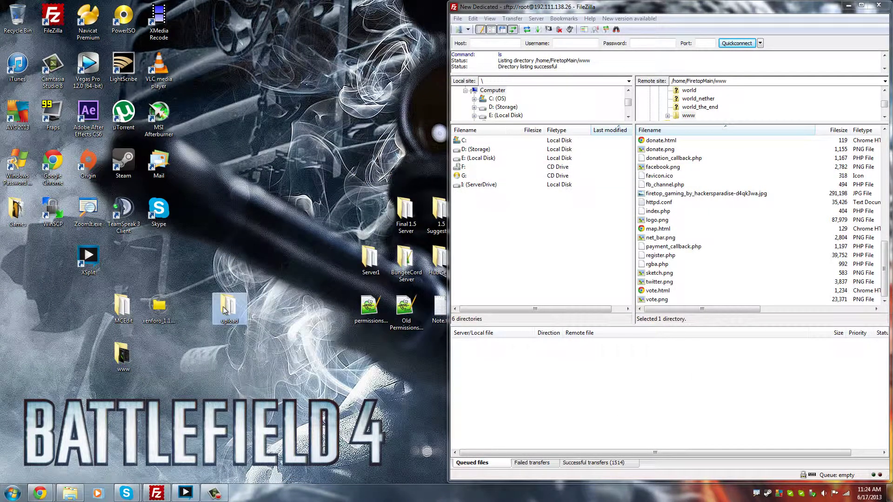
key("Return")
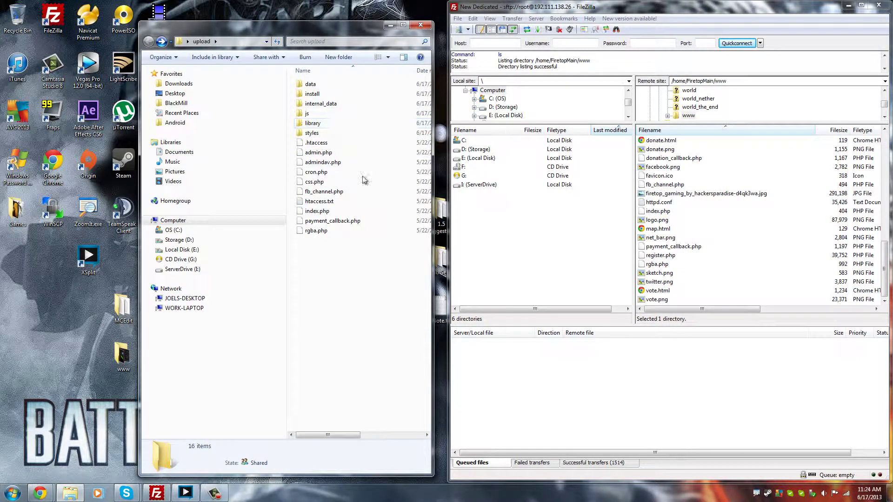
mouse_move(308, 114)
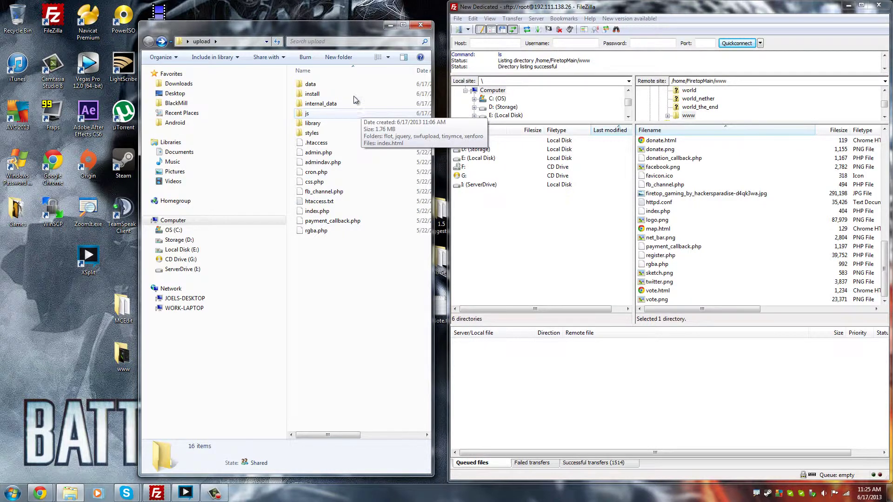
Step: Select all 16 items in the upload folder and drag them onto the remote www folder
mouse_move(212, 38)
left_mouse_down()
mouse_move(288, 43)
mouse_move(159, 43)
left_mouse_up()
left_click(793, 195)
scroll(795, 210, "up", 3)
scroll(804, 222, "up", 3)
scroll(803, 222, "up", 3)
scroll(803, 222, "up", 3)
scroll(803, 223, "down", 3)
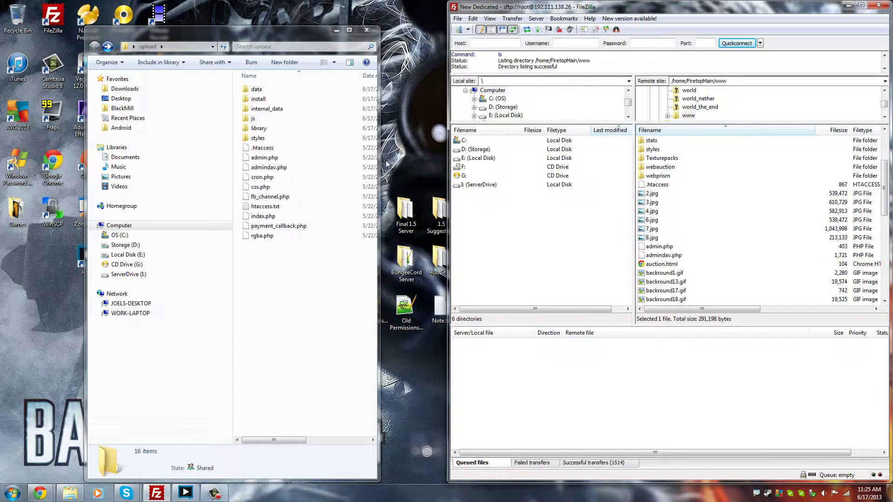
left_click(290, 149)
key("ctrl+a")
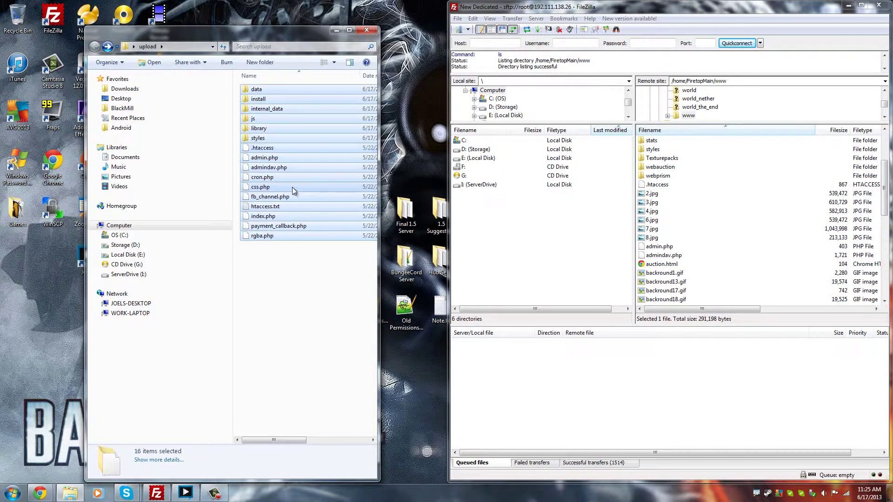
left_click_drag(295, 187, 797, 291)
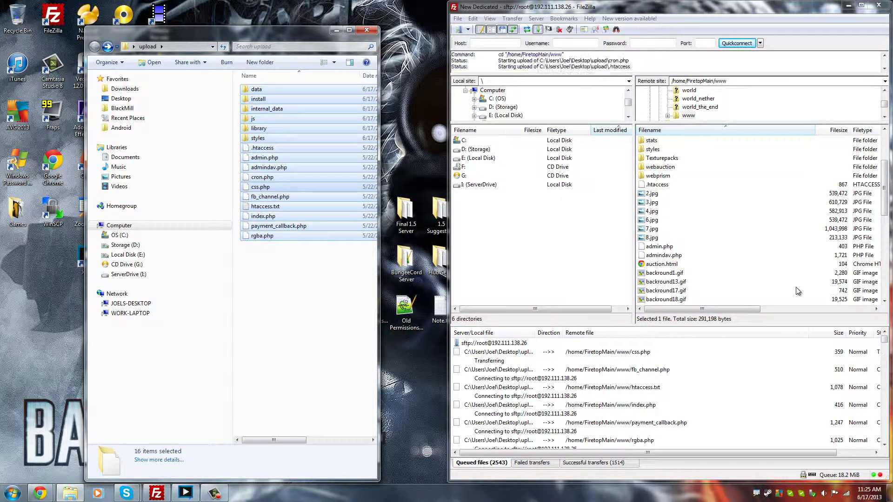
Step: Overwrite existing files for all transfers, then maximize the live forum window
left_click(666, 267)
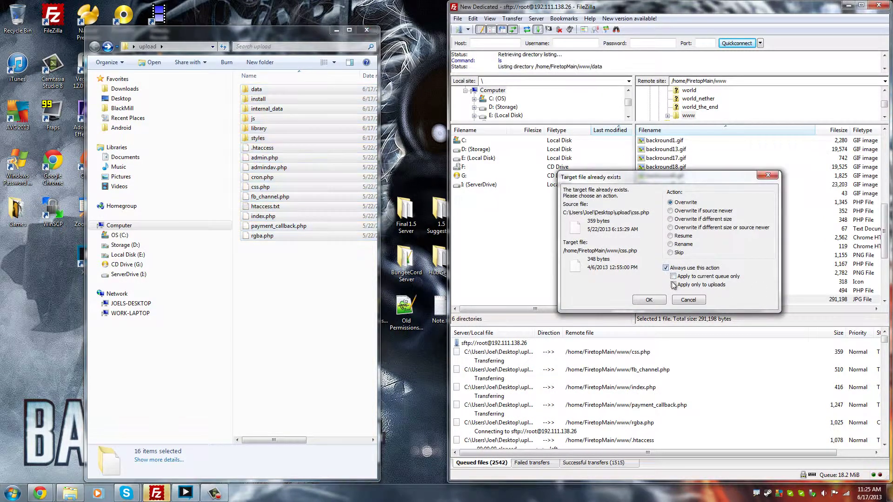
left_click(650, 300)
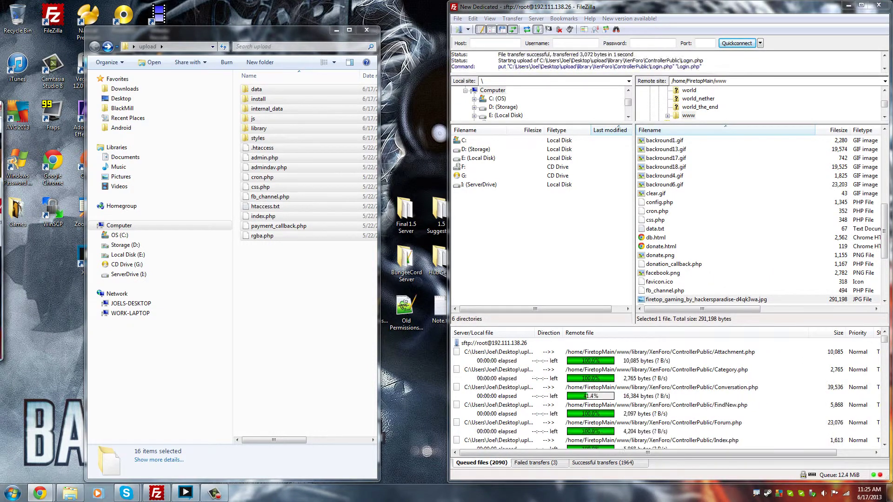
left_click(40, 493)
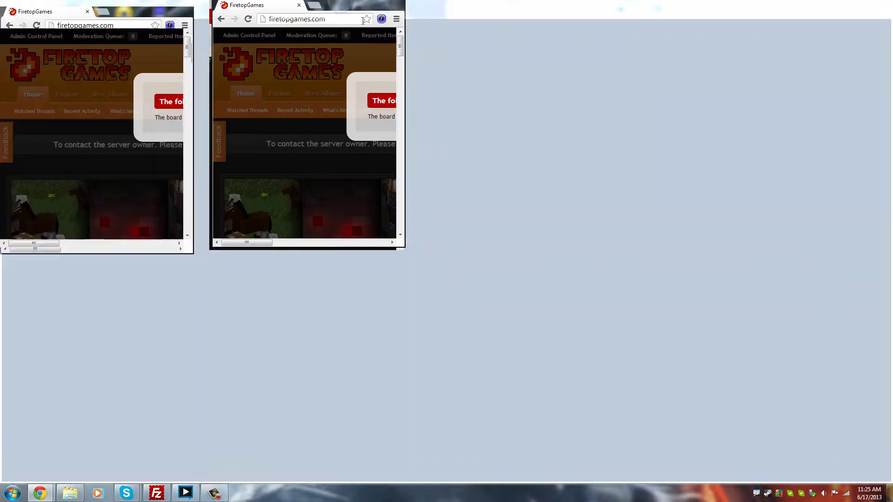
left_click_drag(266, 96, 314, 0)
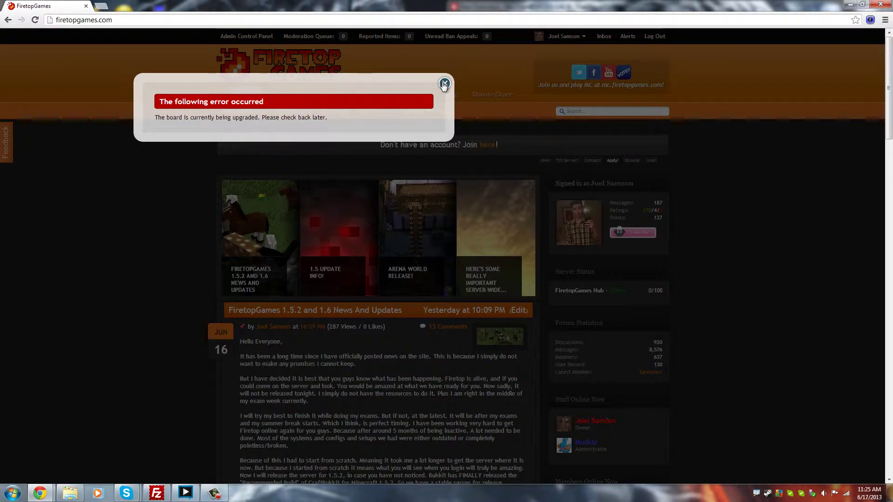
Step: Minimize Chrome, which is showing the forum's upgrade error
key("super+Down")
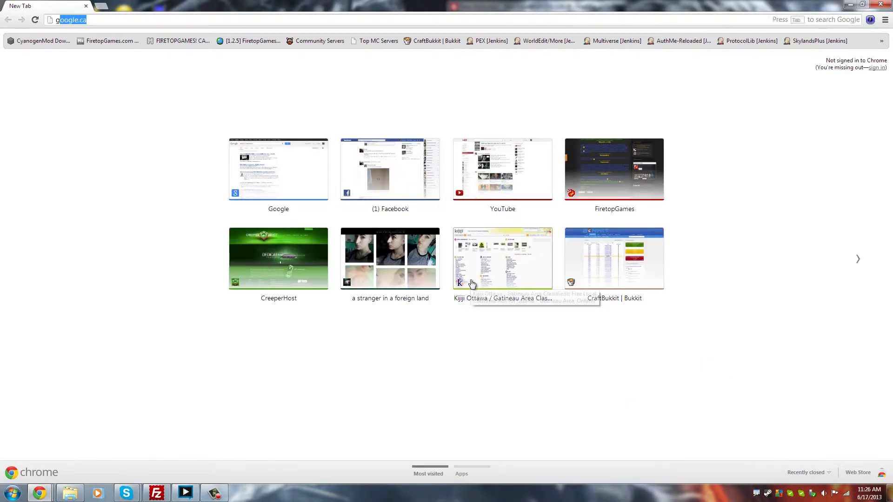
type("go")
key("Return")
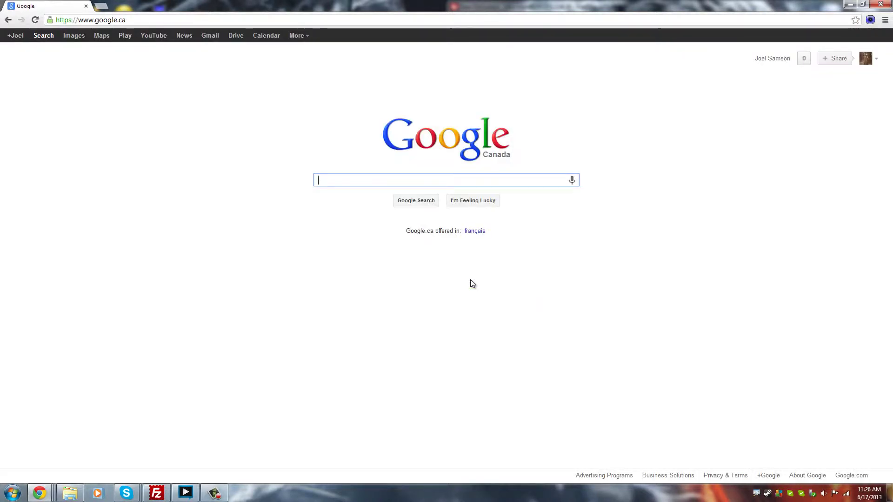
type("XenFor")
key("Down")
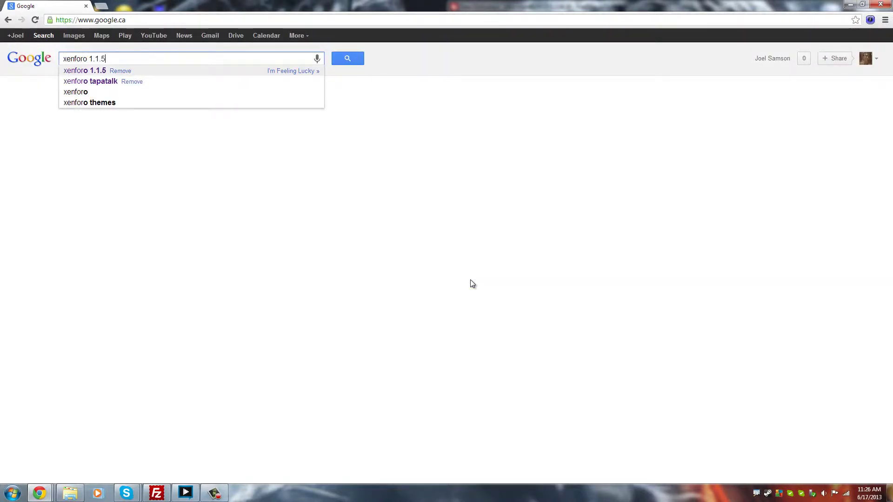
key("Return")
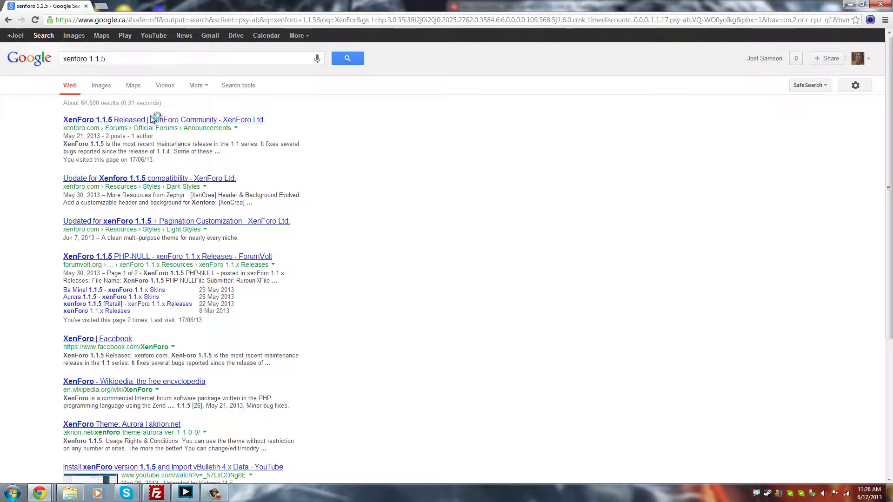
left_click(156, 119)
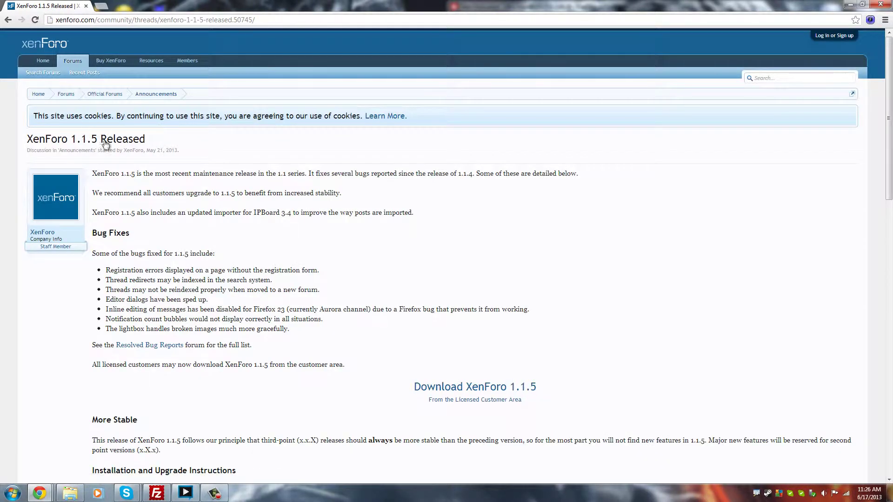
scroll(225, 206, "down", 3)
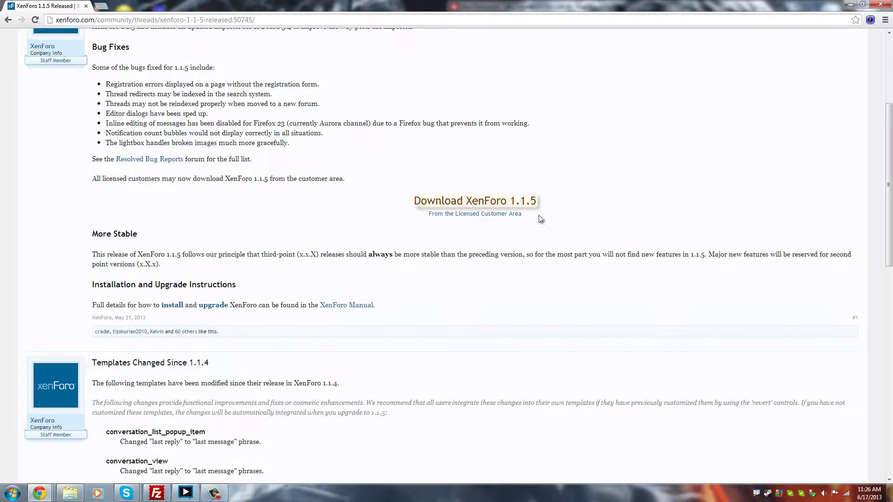
scroll(550, 215, "up", 1)
scroll(566, 248, "up", 2)
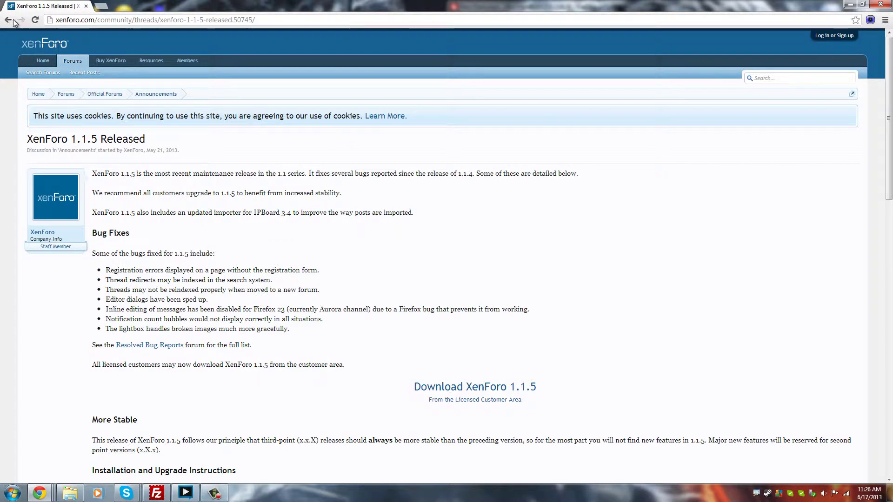
key("alt+Left")
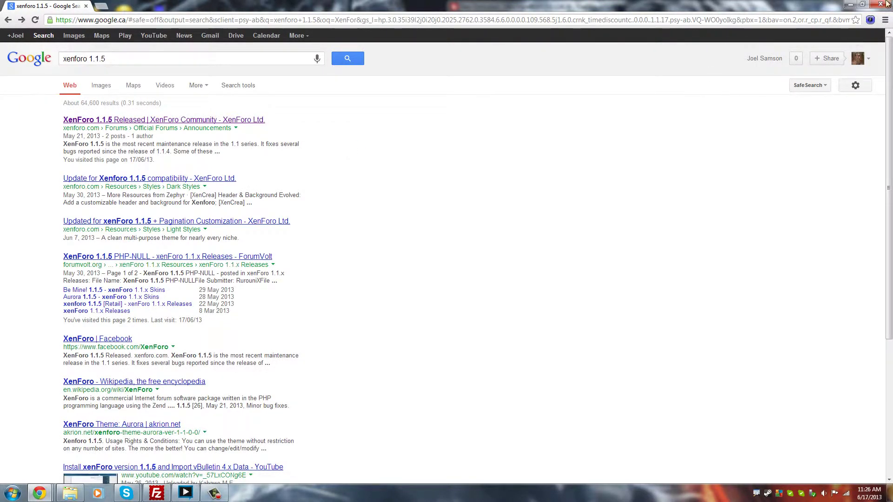
key("super+Down")
key("super+Down")
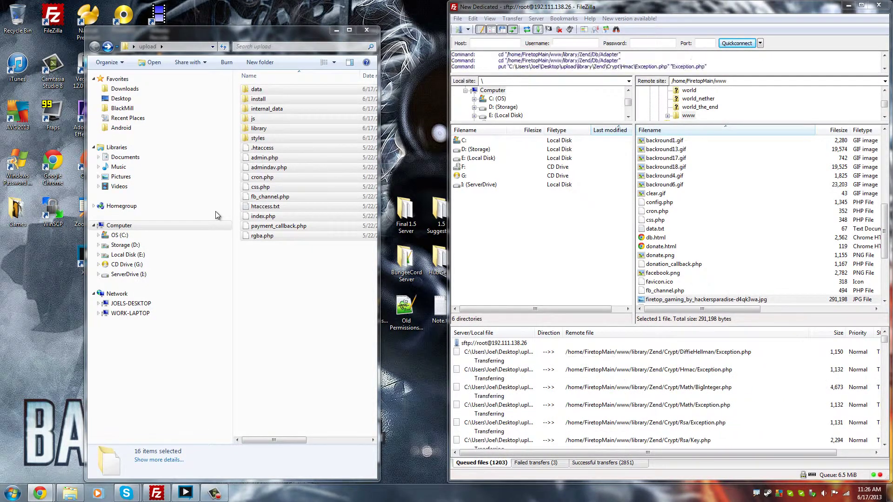
type("google.ca")
key("Return")
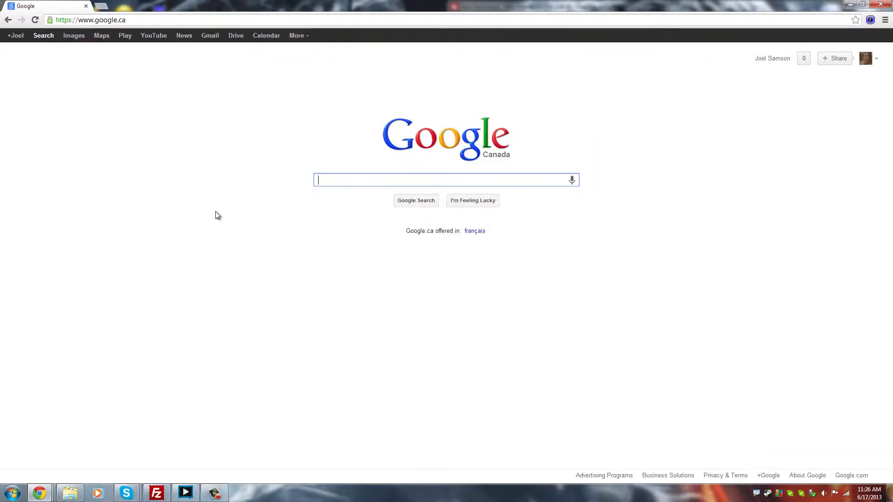
type("Xt")
Step: Search Google for Xfteam, open the xfteam.info forum result, then close Chrome
key("BackSpace")
type("fteam")
key("Return")
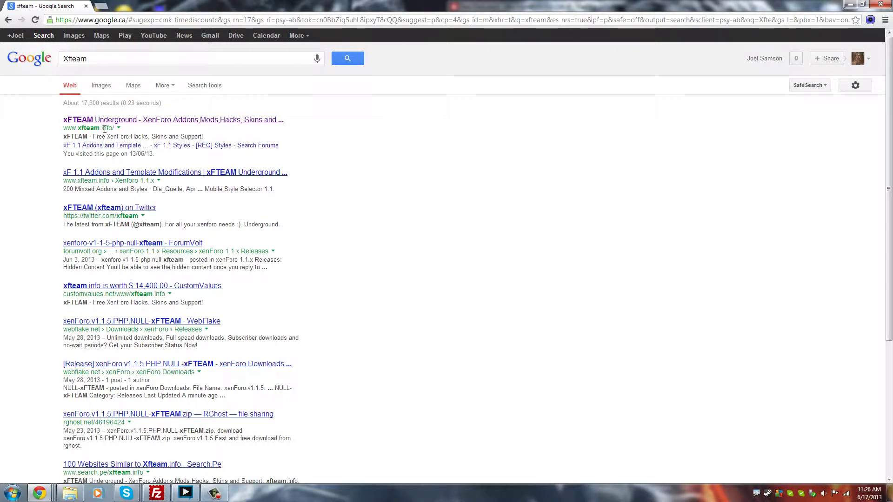
left_click(122, 125)
scroll(230, 202, "down", 1)
scroll(228, 206, "down", 3)
scroll(228, 206, "down", 2)
scroll(229, 206, "up", 5)
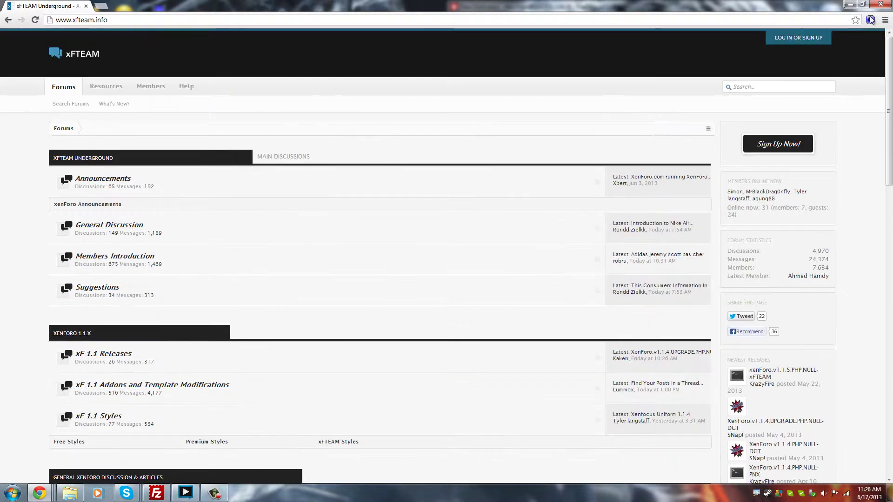
left_click(879, 6)
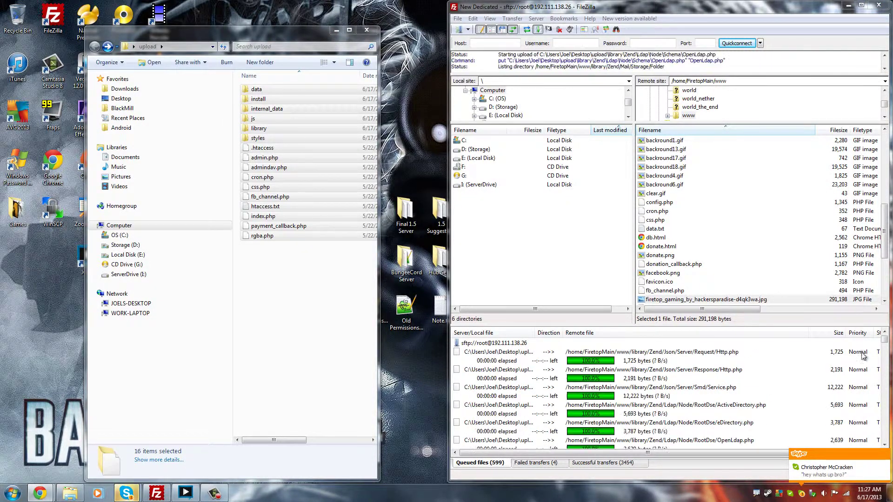
left_click(884, 454)
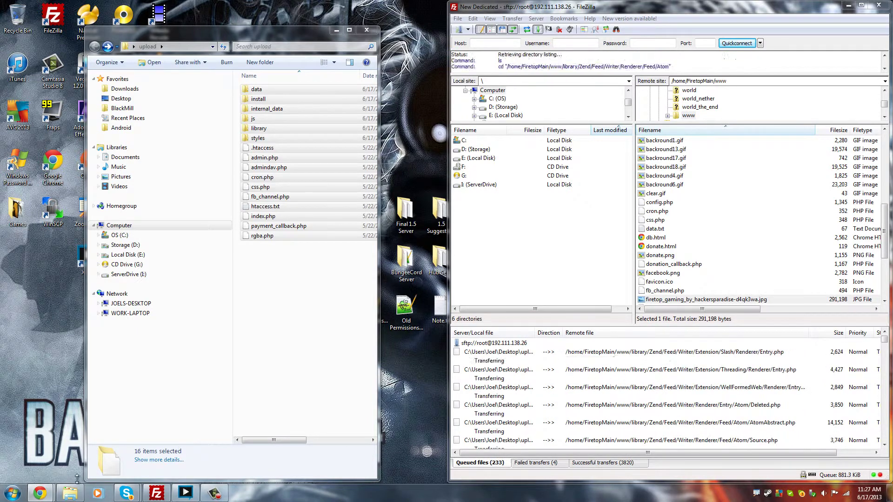
left_click(69, 493)
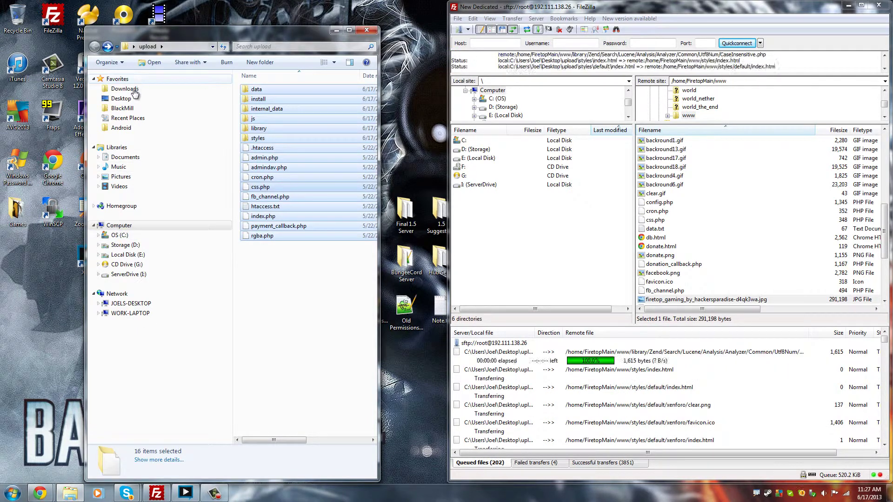
Step: Launch putty.exe from Downloads, connect to firetopgames.com, and log in as root
left_click(123, 90)
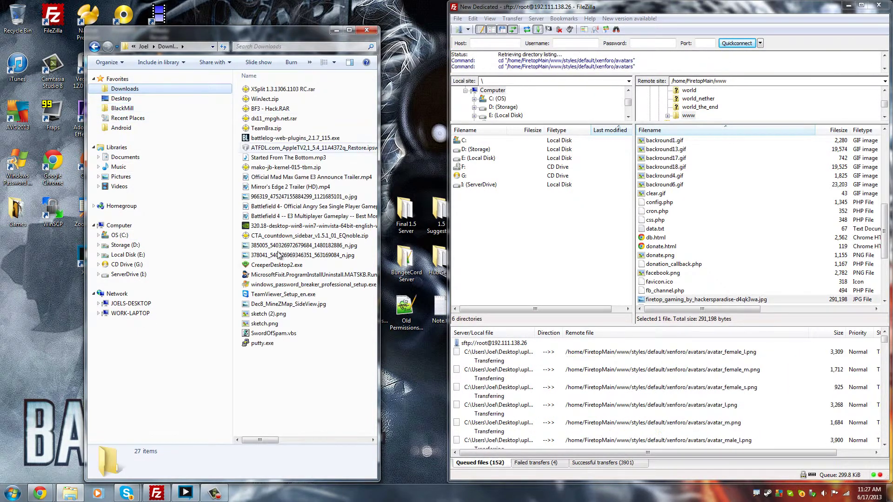
double_click(262, 343)
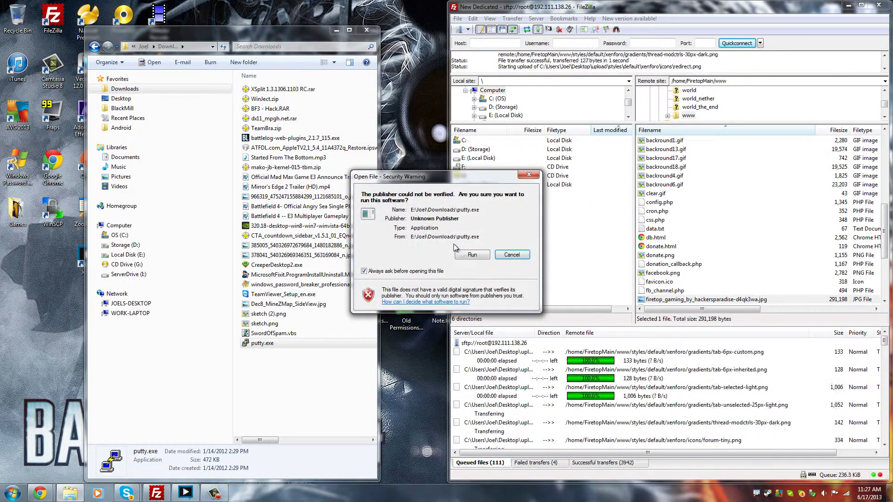
left_click(471, 255)
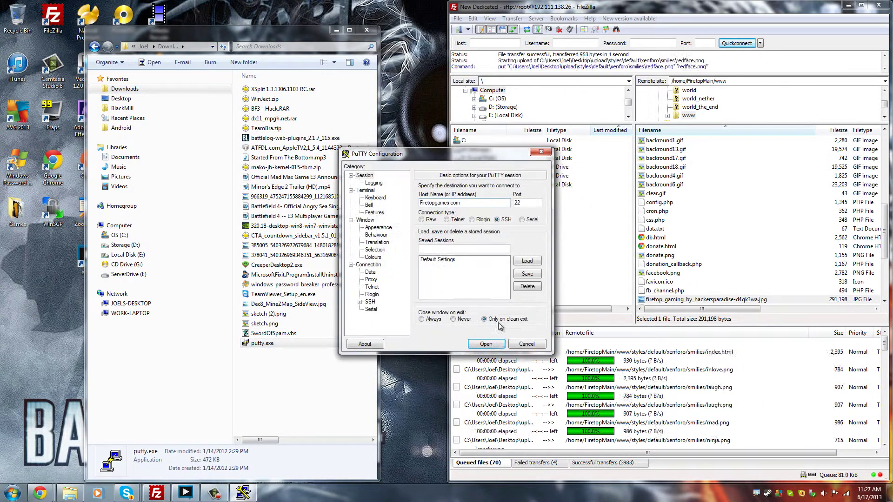
left_click(492, 397)
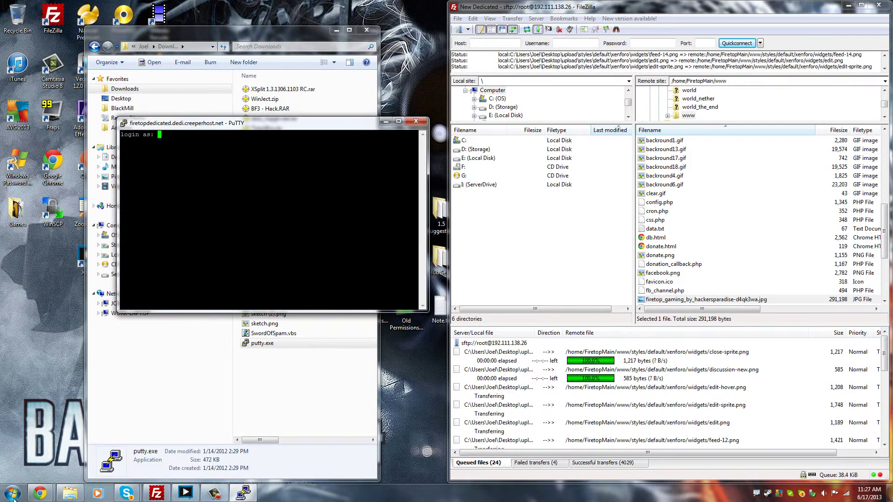
key("super")
type("new")
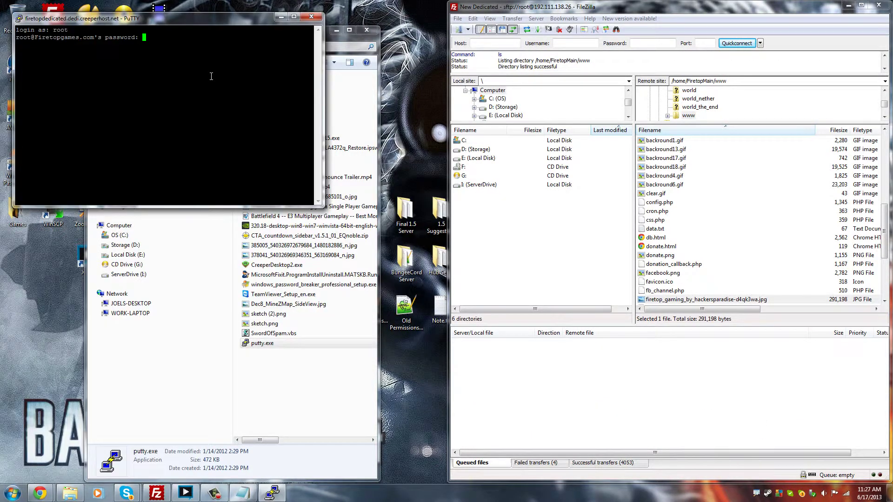
key("Return")
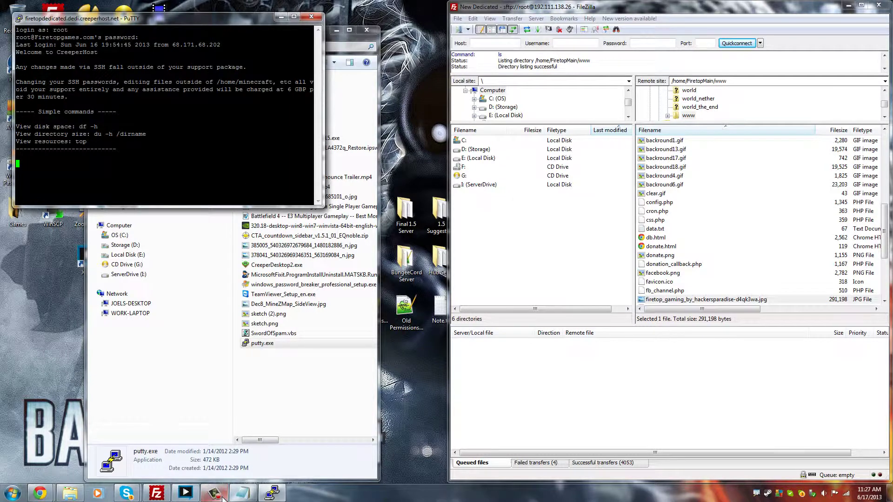
Step: Run 'service httpd stop', confirm firetopgames.com fails to load, and minimize Chrome
key("Return")
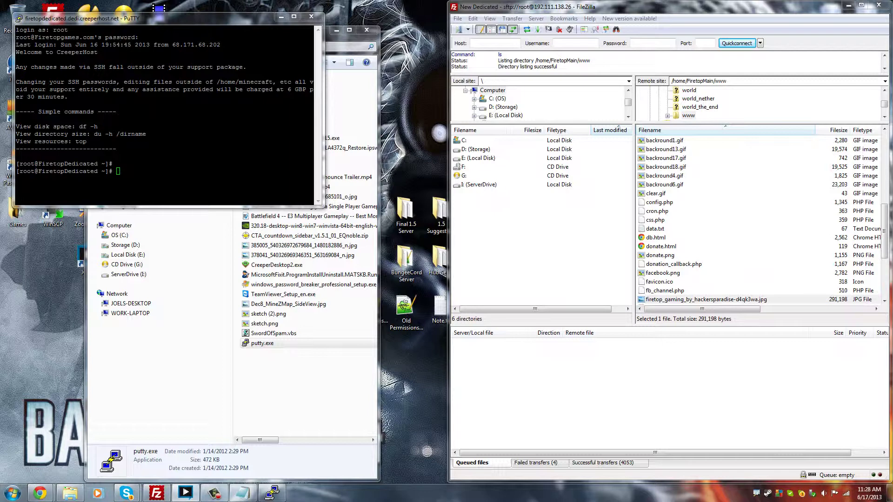
left_click(228, 92)
type("service httpd stop")
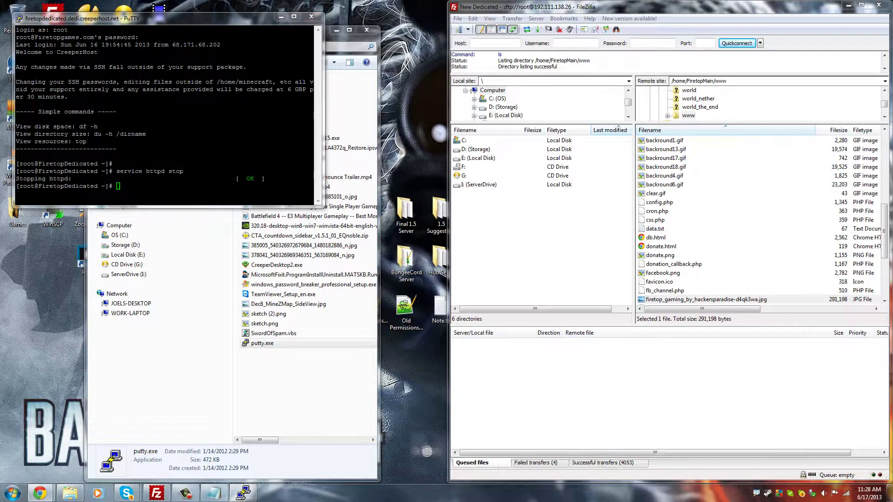
left_click(39, 494)
key("Return")
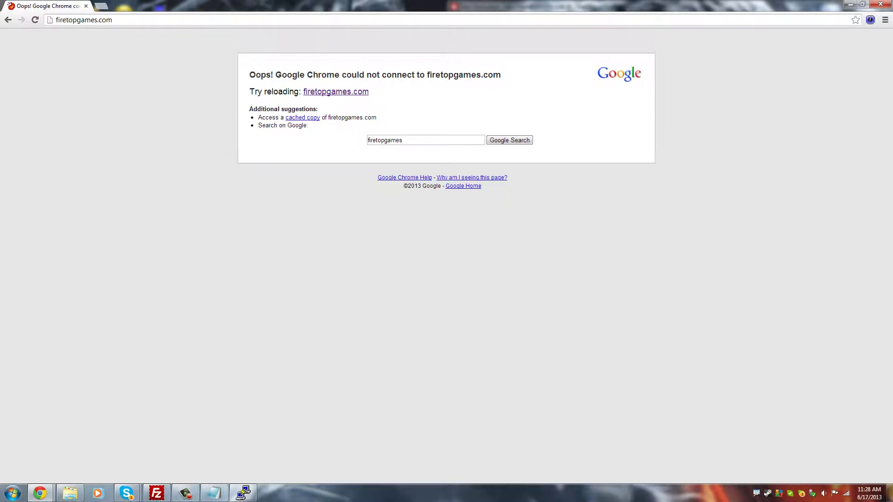
key("super+Down")
key("super+Down")
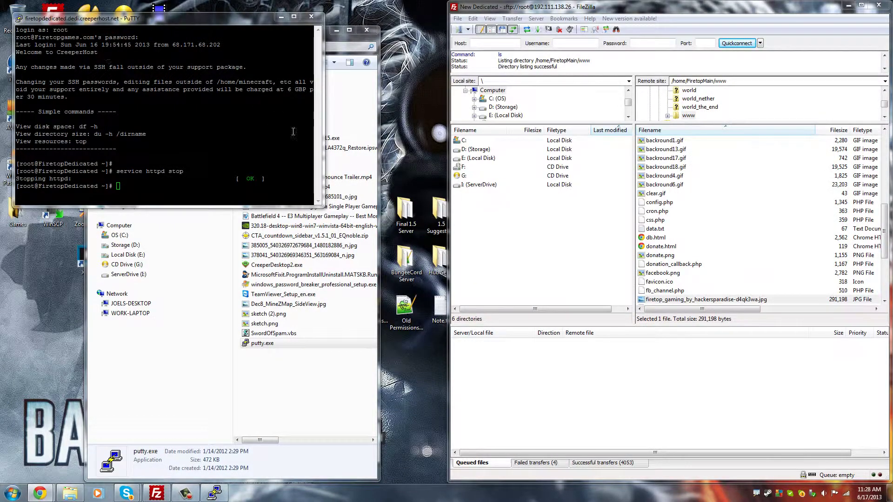
Step: Remove every entry from the Failed transfers list and return to Queued files
left_click(537, 463)
left_click(581, 360)
key("ctrl+a")
right_click(583, 364)
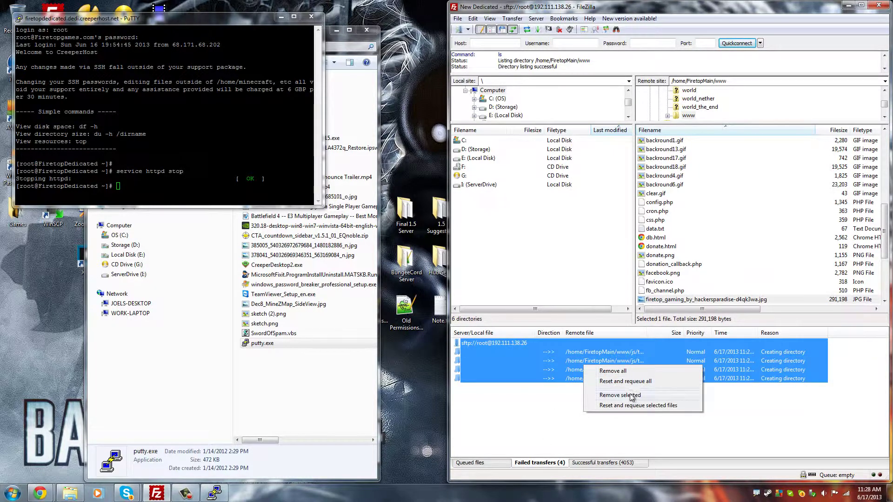
left_click(643, 383)
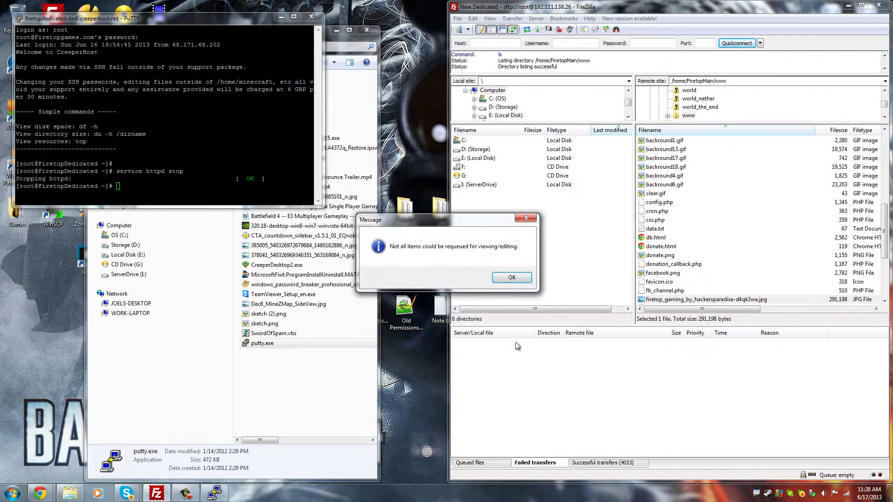
left_click(511, 278)
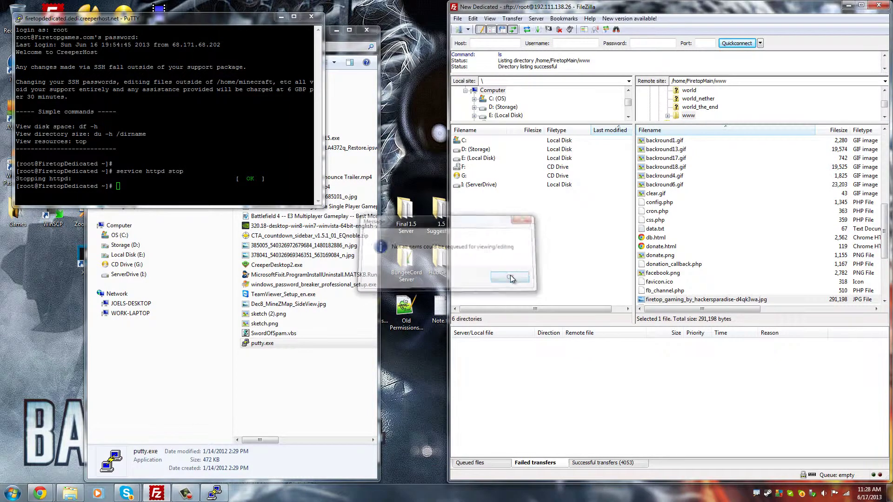
left_click(482, 463)
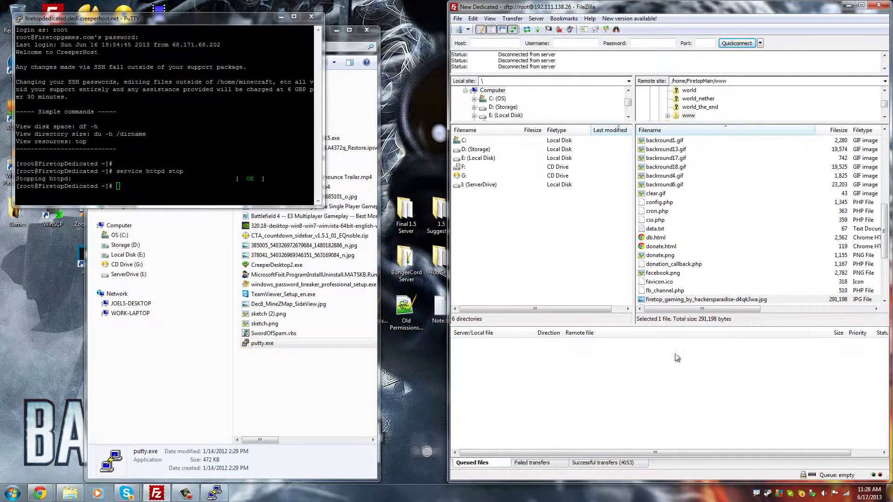
left_click(709, 256)
scroll(709, 279, "up", 3)
scroll(709, 299, "up", 5)
scroll(709, 302, "up", 1)
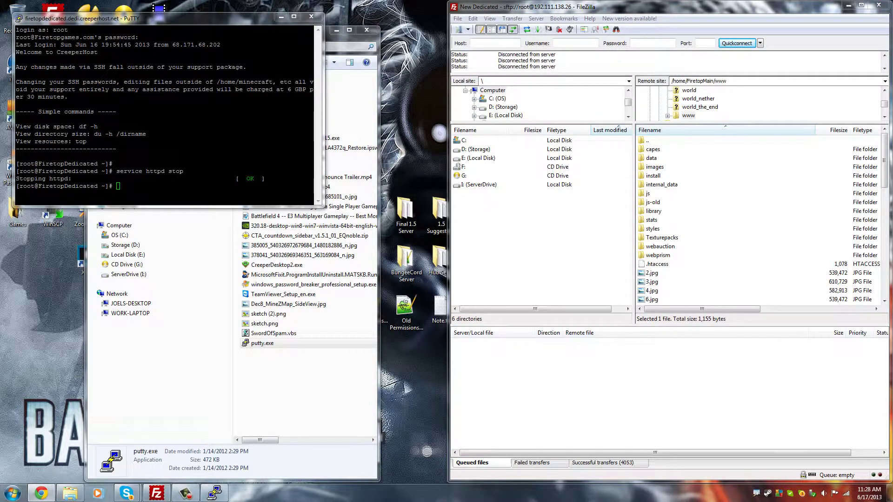
Step: Open the remote www/install folder, then run 'service httpd start' in PuTTY
left_click(724, 194)
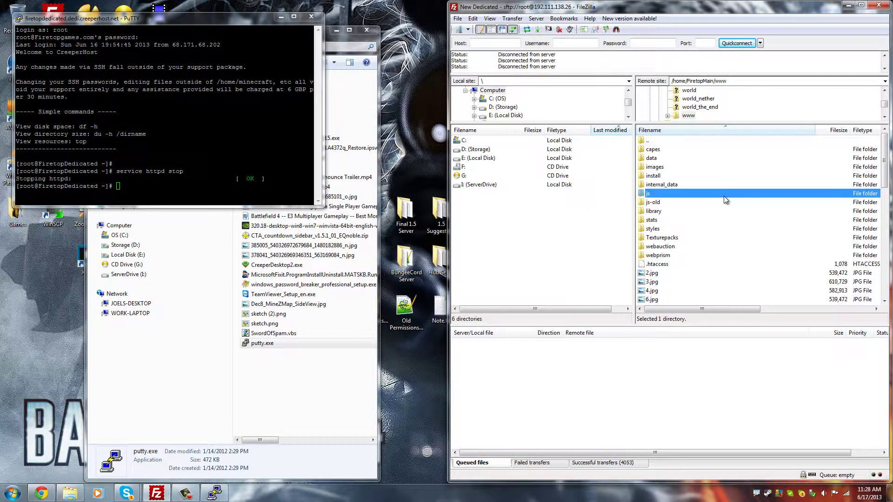
double_click(662, 178)
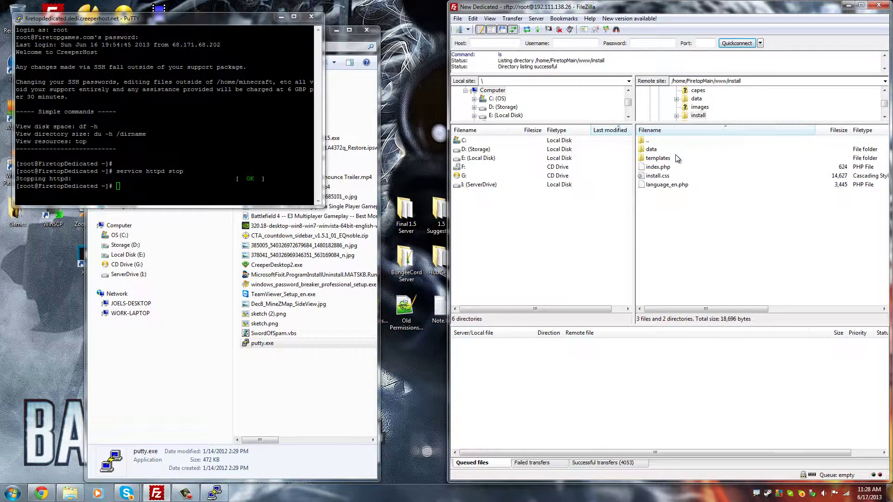
left_click(757, 79)
left_click_drag(758, 79, 729, 80)
left_click(261, 143)
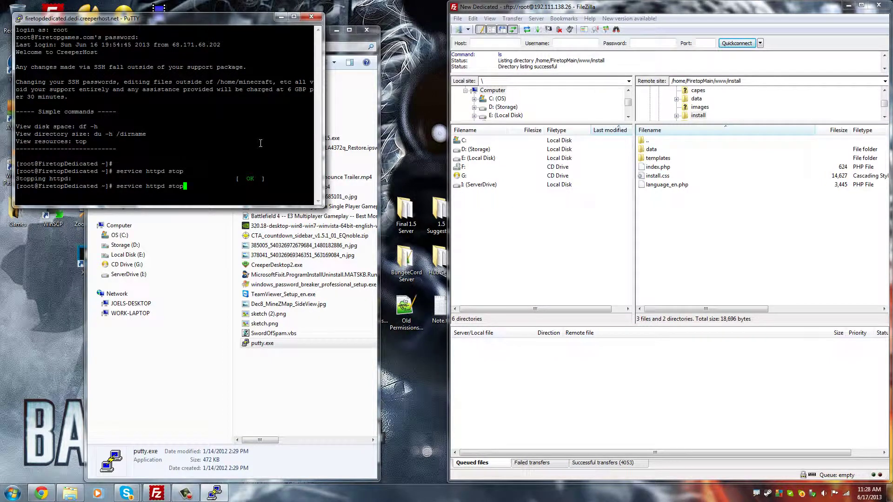
type("rt")
key("Return")
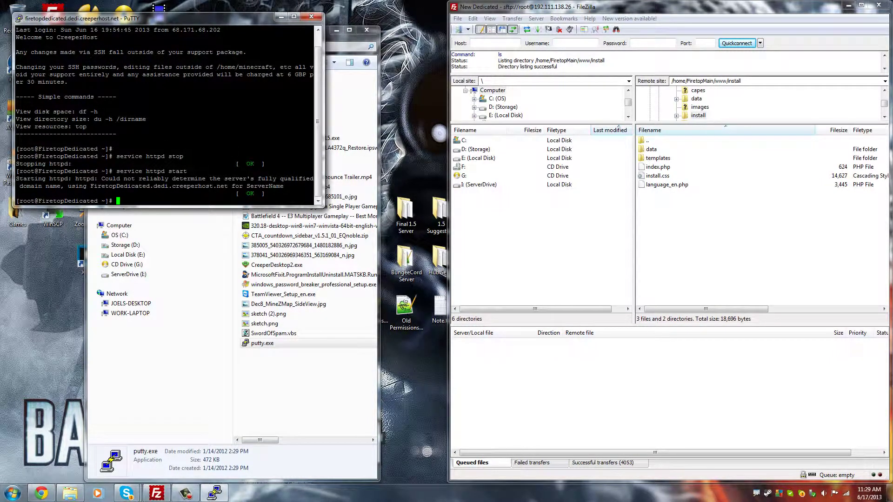
Step: Reload firetopgames.com, load its /install page, and begin the XenForo 1.1.5 upgrade
key("alt+Tab")
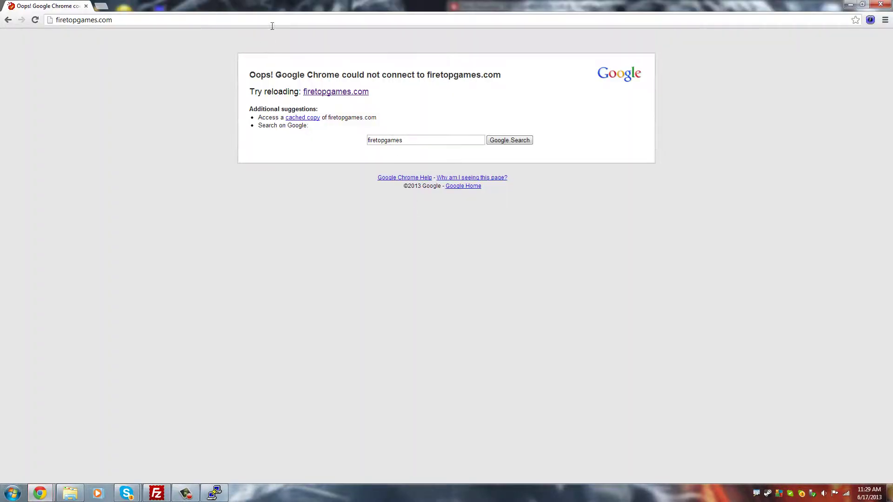
left_click(273, 23)
key("Return")
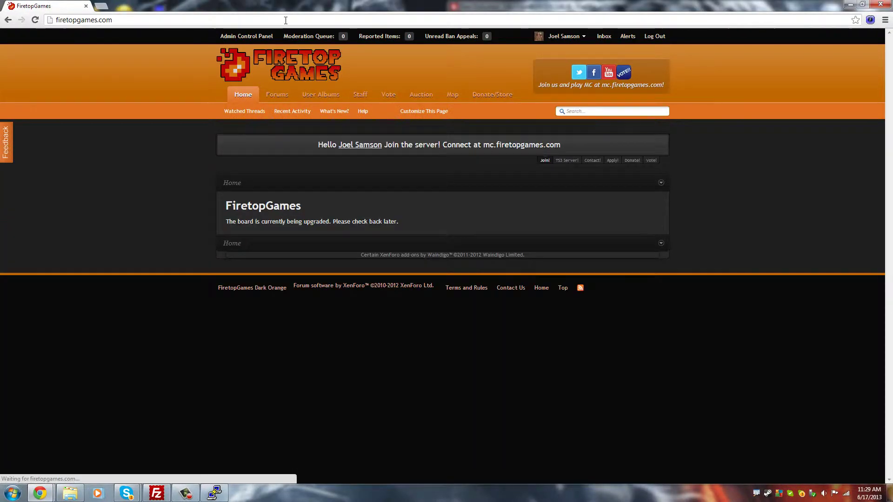
left_click(290, 20)
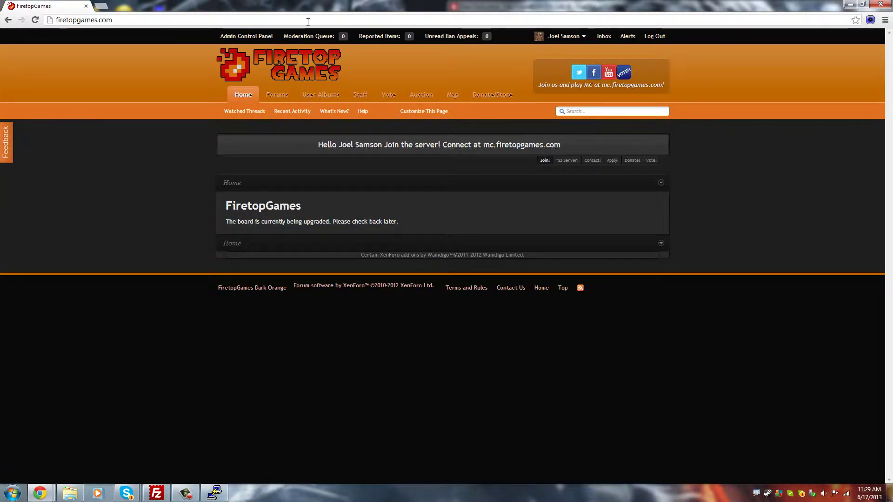
type("//")
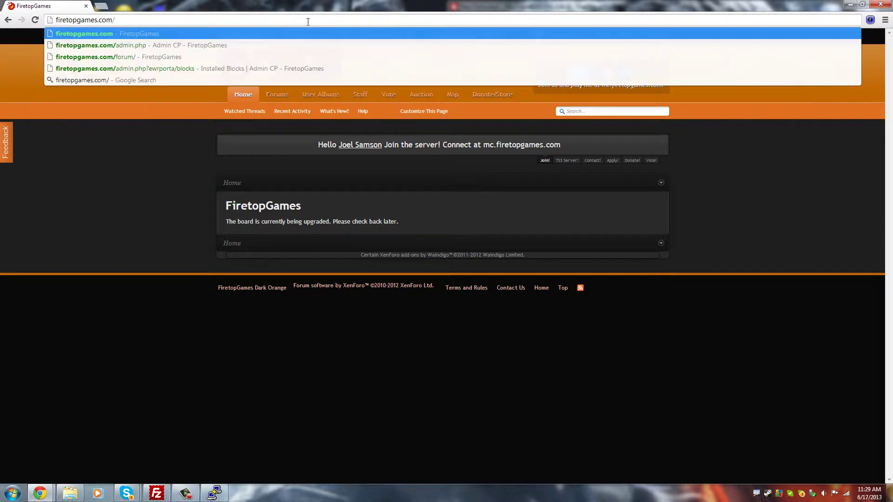
type("install")
key("Return")
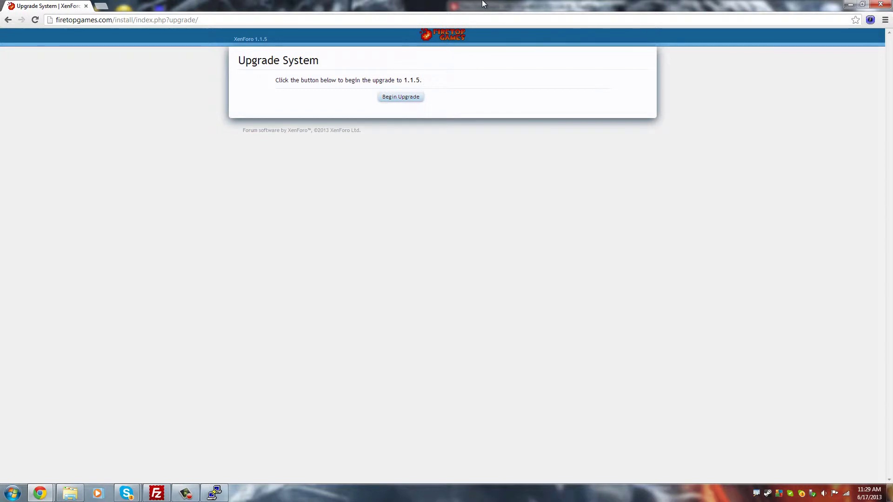
mouse_move(481, 5)
left_mouse_down()
mouse_move(468, 22)
mouse_move(465, 2)
left_mouse_up()
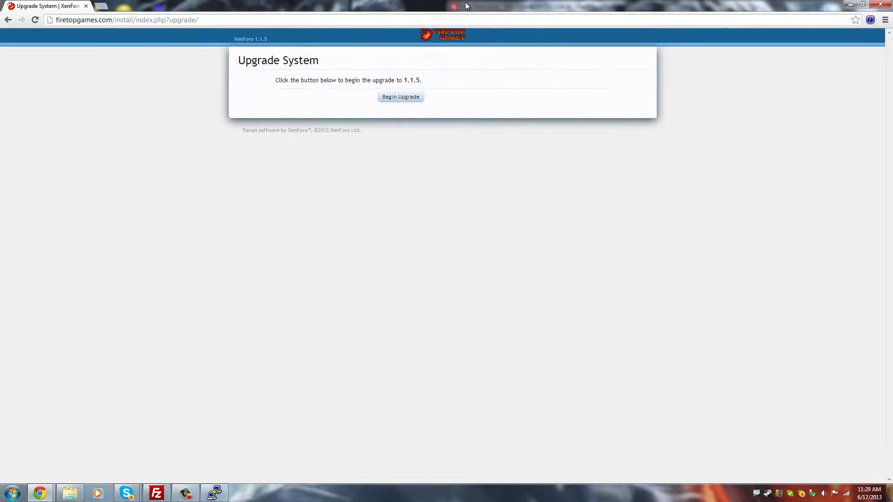
left_click(398, 101)
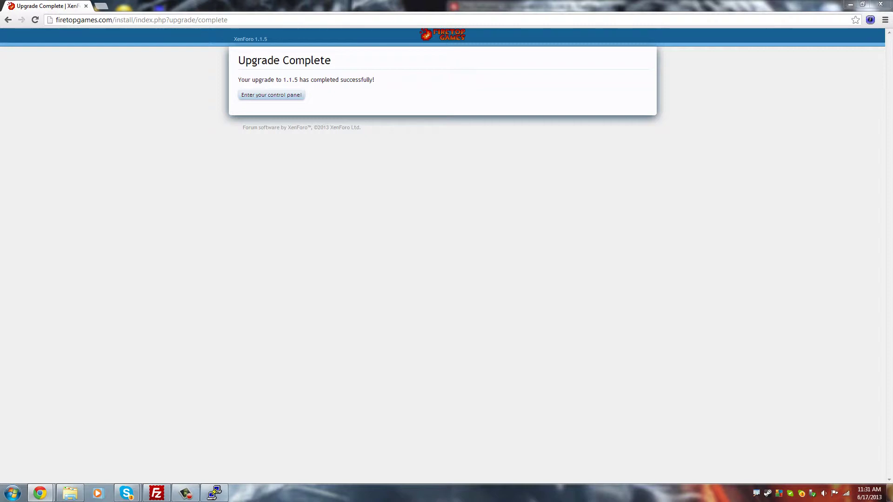
left_click(277, 95)
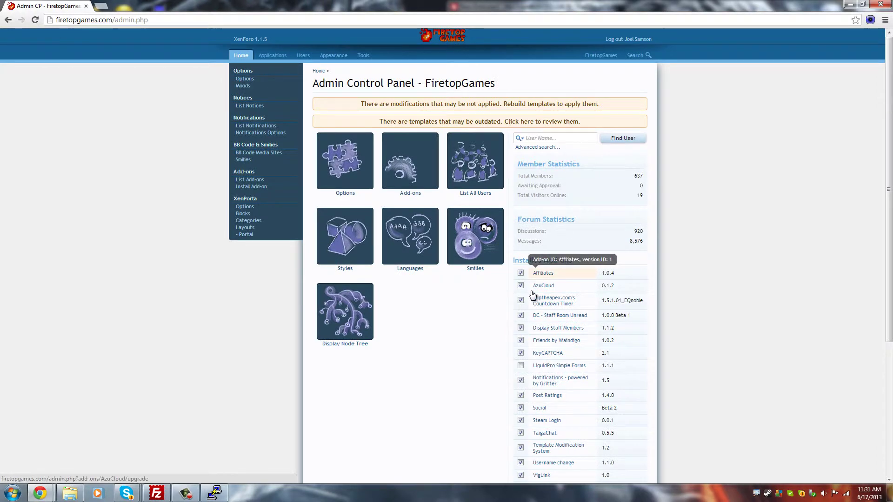
scroll(500, 300, "down", 3)
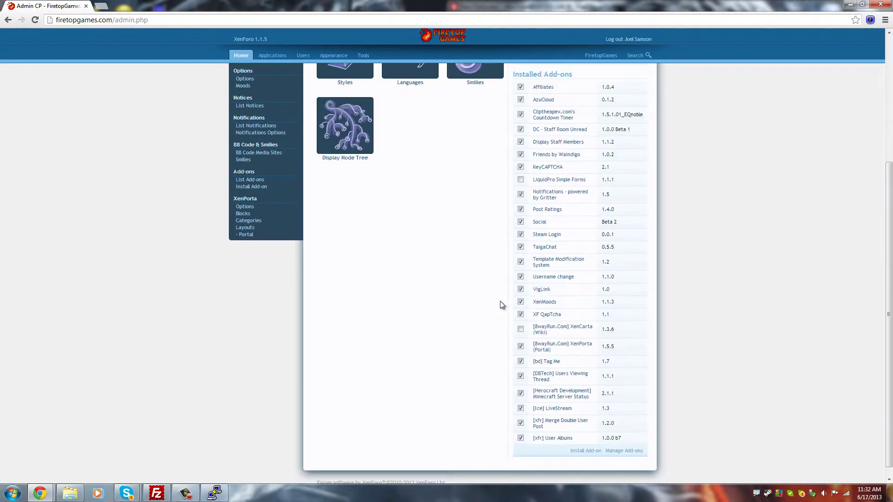
scroll(500, 305, "up", 3)
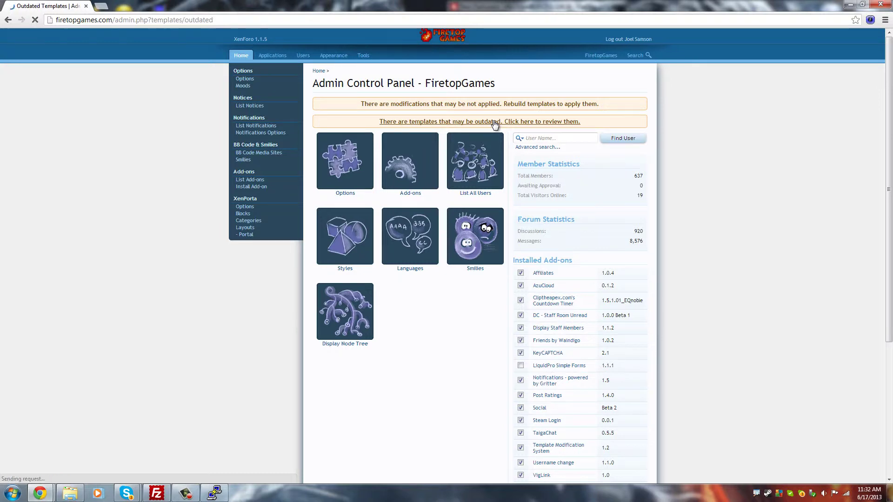
scroll(536, 154, "down", 5)
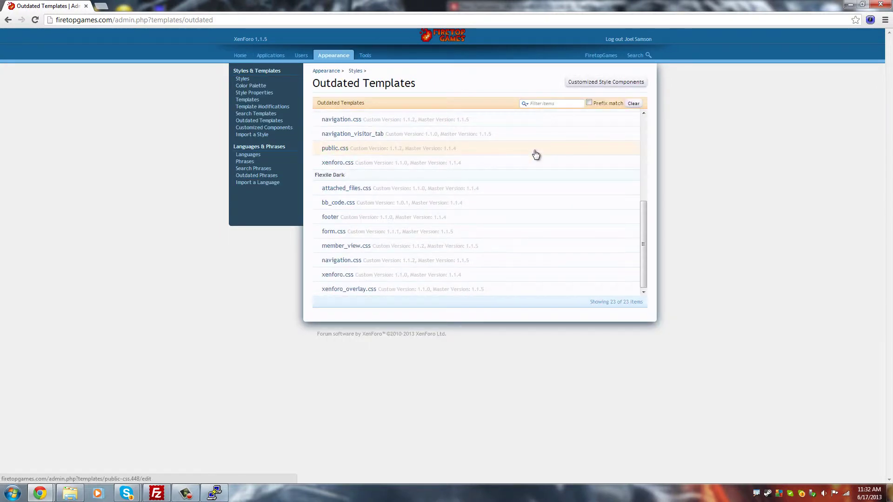
scroll(536, 154, "up", 4)
scroll(535, 154, "up", 1)
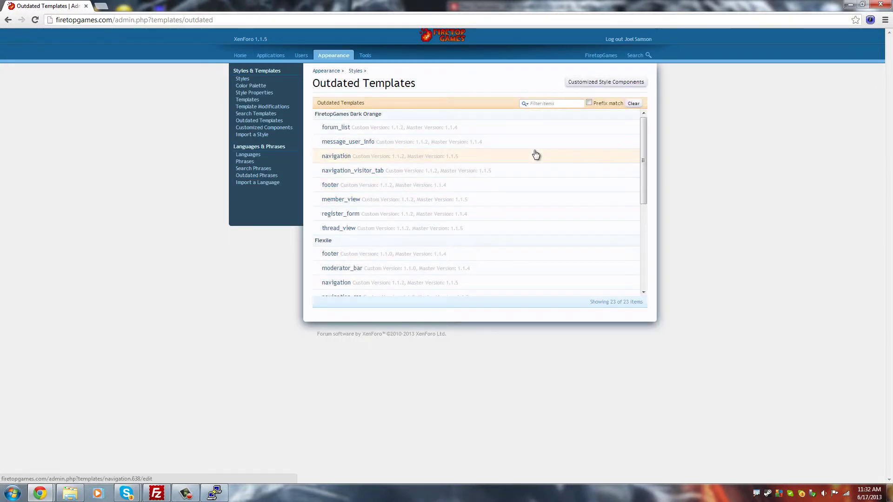
scroll(536, 154, "down", 5)
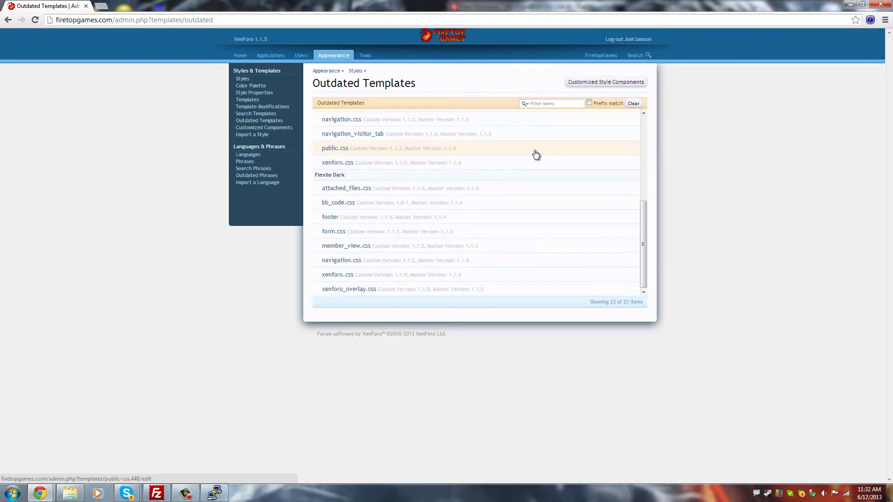
scroll(536, 154, "up", 4)
scroll(535, 154, "up", 1)
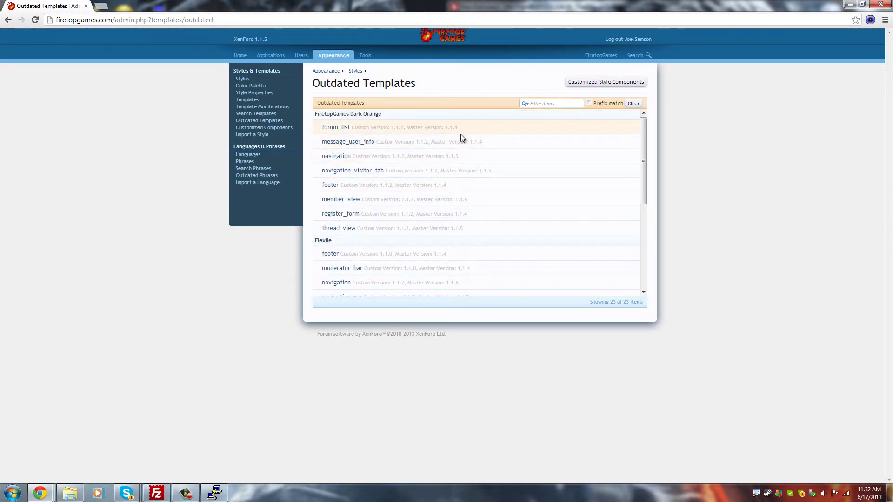
left_click(8, 20)
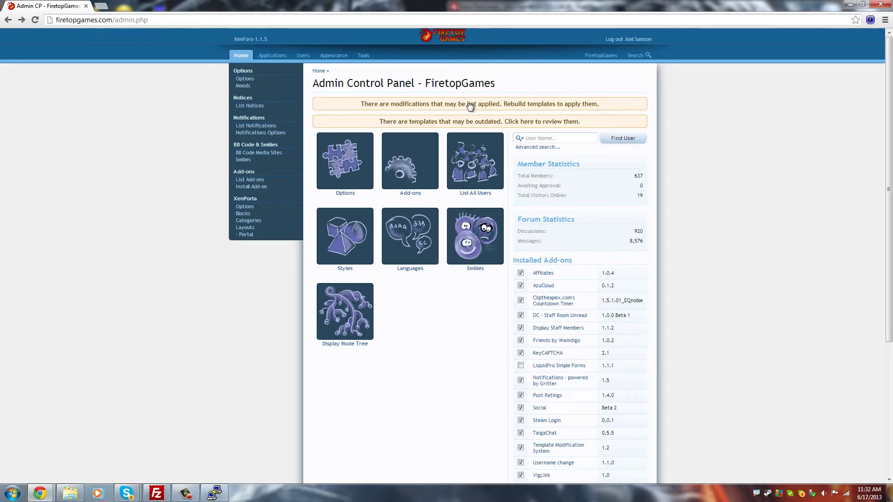
left_click(450, 122)
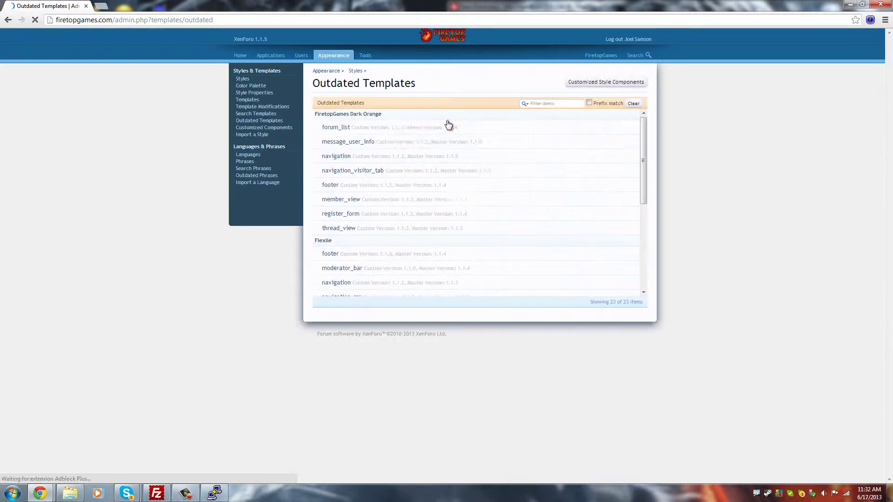
left_click(471, 129)
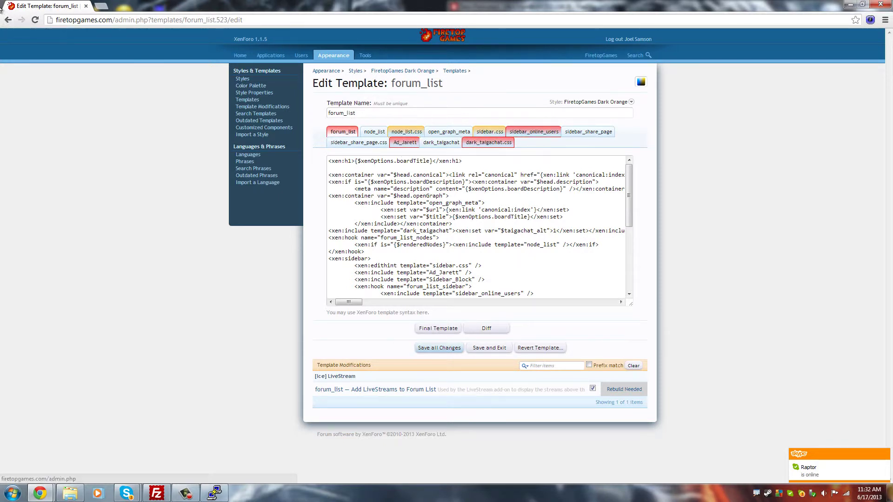
left_click(9, 20)
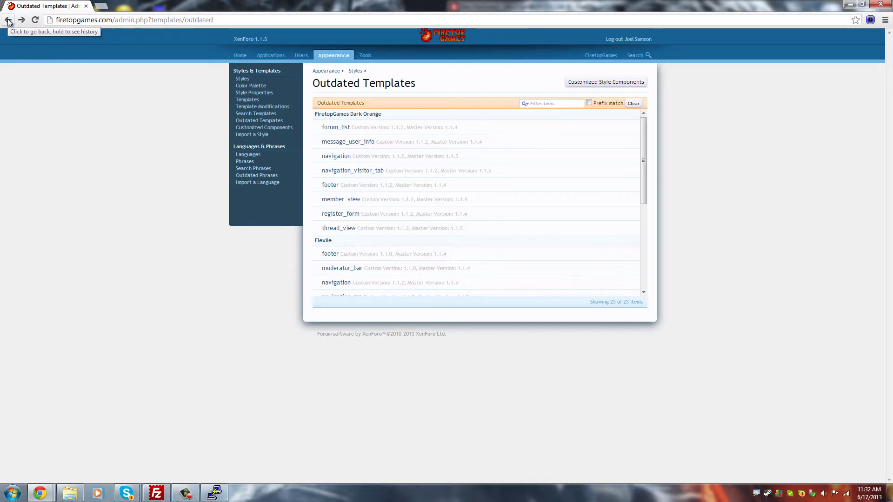
left_click(9, 20)
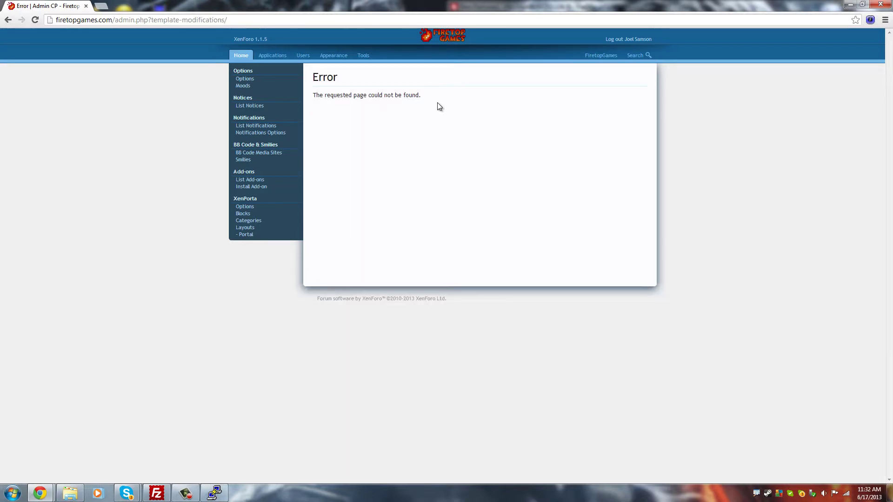
left_click(11, 21)
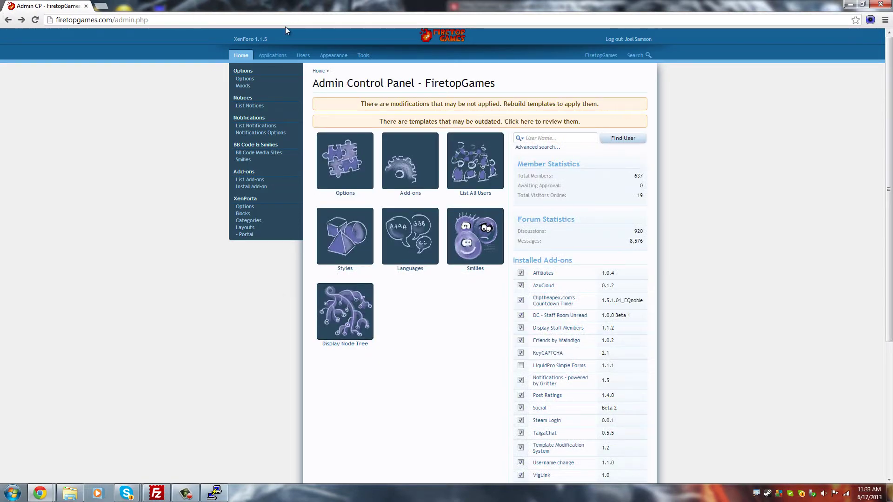
left_click(286, 24)
Step: Reload the admin control panel and load firetopgames.com in a new Chrome tab
key("Return")
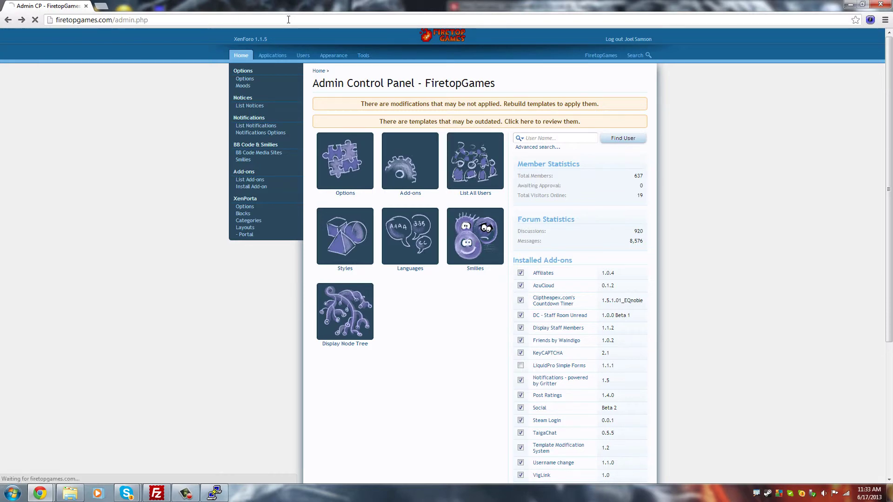
left_click(105, 5)
type("firetopgames.com")
key("Return")
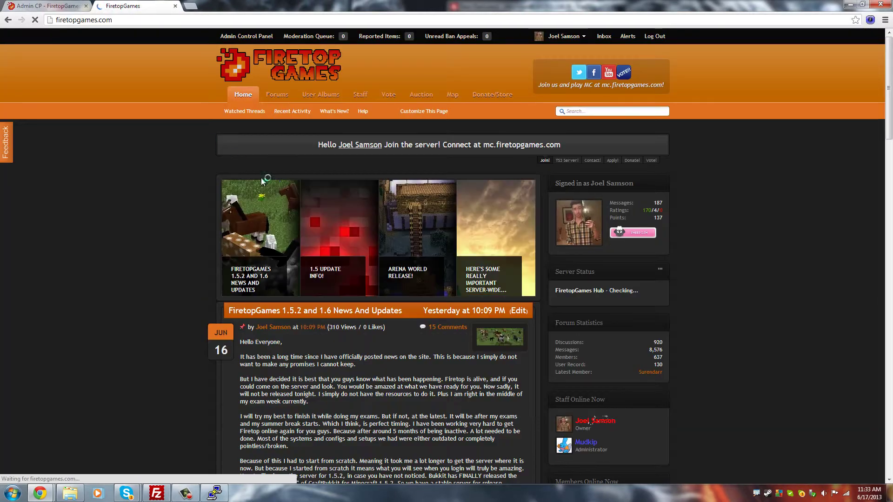
scroll(329, 206, "down", 2)
scroll(331, 207, "down", 3)
scroll(333, 207, "down", 1)
scroll(333, 207, "down", 2)
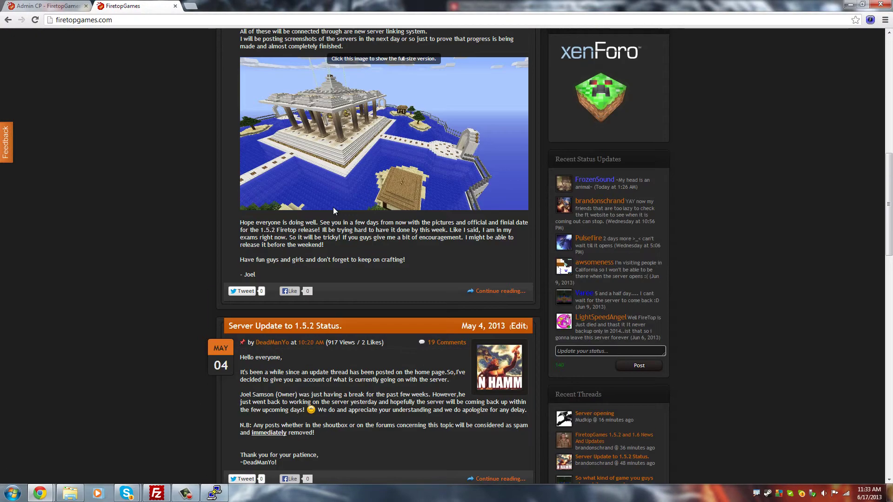
scroll(333, 207, "down", 3)
scroll(333, 207, "down", 3)
scroll(333, 208, "down", 3)
scroll(510, 231, "up", 2)
scroll(510, 231, "up", 5)
scroll(511, 234, "up", 3)
scroll(510, 235, "up", 3)
scroll(511, 236, "up", 3)
scroll(511, 235, "up", 2)
Step: Browse the live site's Forums and Home pages, then go back to the Admin CP tab
left_click(276, 95)
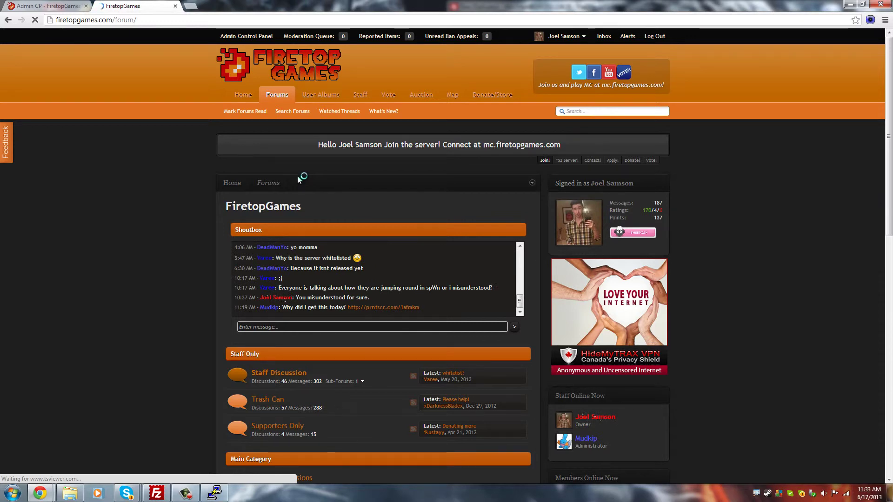
scroll(298, 175, "down", 1)
scroll(297, 176, "down", 1)
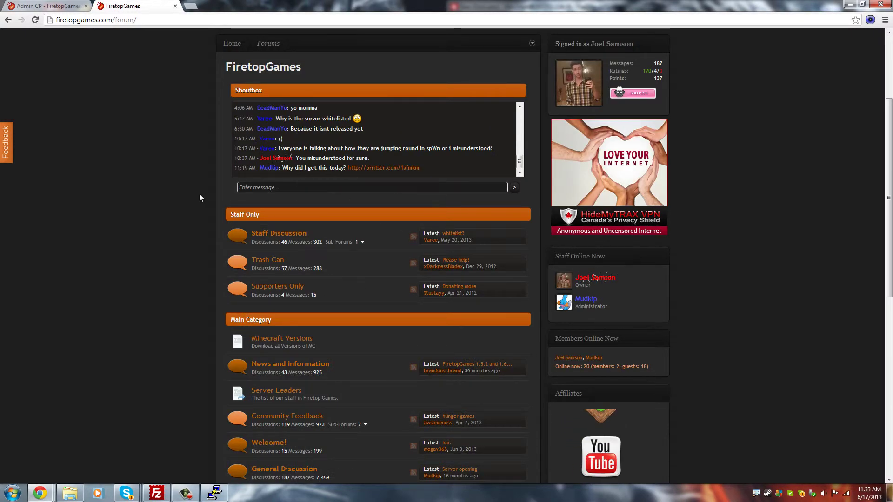
scroll(507, 198, "down", 1)
scroll(507, 198, "down", 3)
scroll(507, 198, "down", 1)
scroll(507, 198, "down", 1)
scroll(508, 199, "up", 3)
scroll(507, 199, "up", 3)
scroll(507, 200, "up", 1)
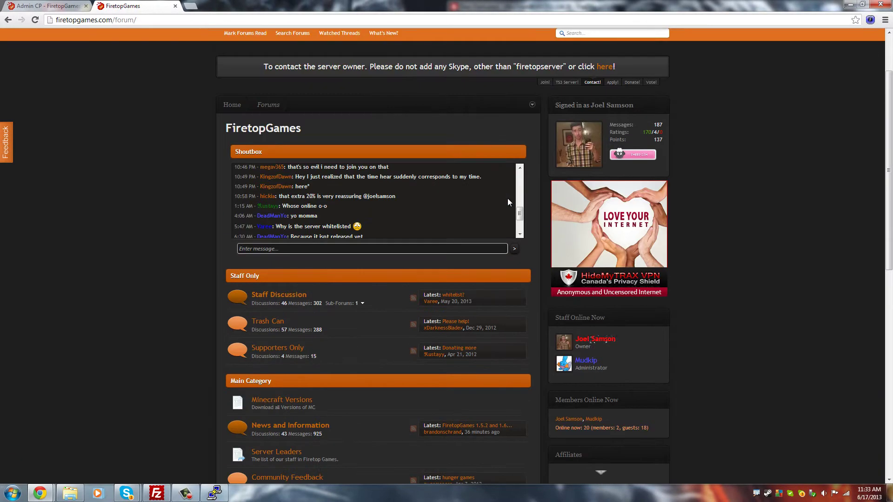
scroll(629, 237, "up", 1)
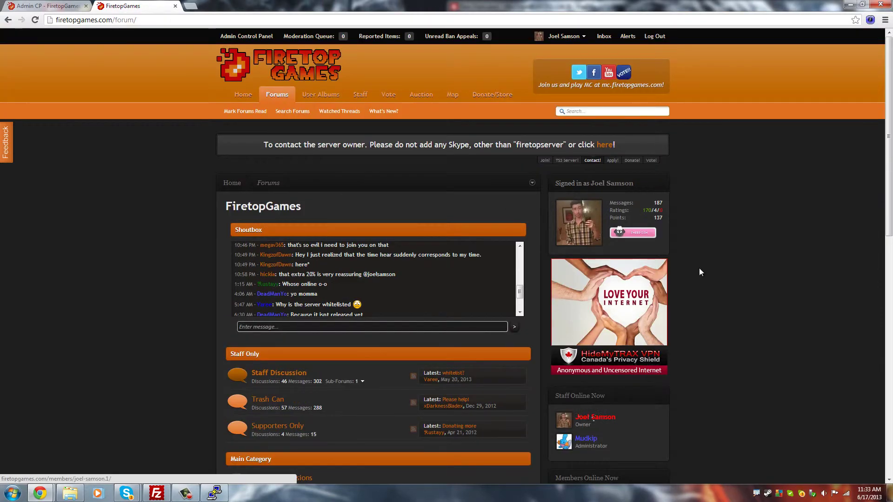
scroll(718, 275, "down", 2)
scroll(722, 278, "down", 2)
scroll(454, 139, "up", 2)
scroll(346, 63, "up", 1)
scroll(181, 69, "up", 1)
scroll(225, 53, "up", 2)
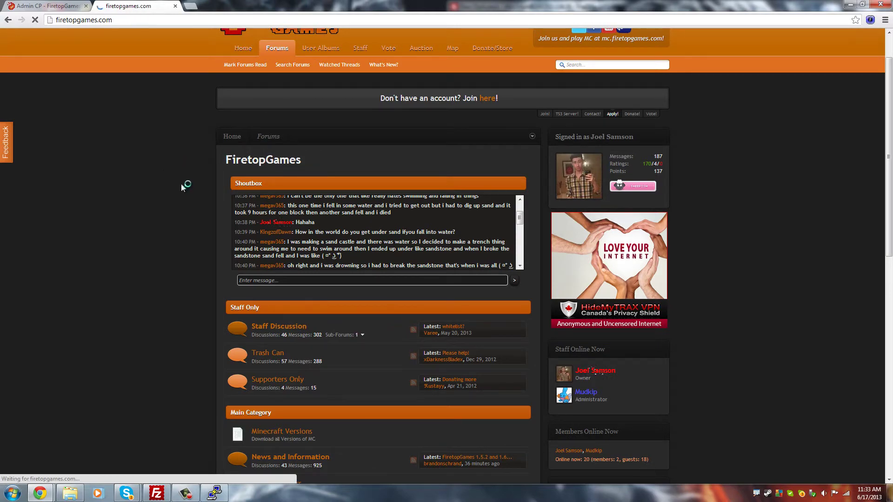
left_click(242, 48)
scroll(709, 339, "down", 2)
scroll(709, 339, "down", 2)
scroll(708, 338, "down", 2)
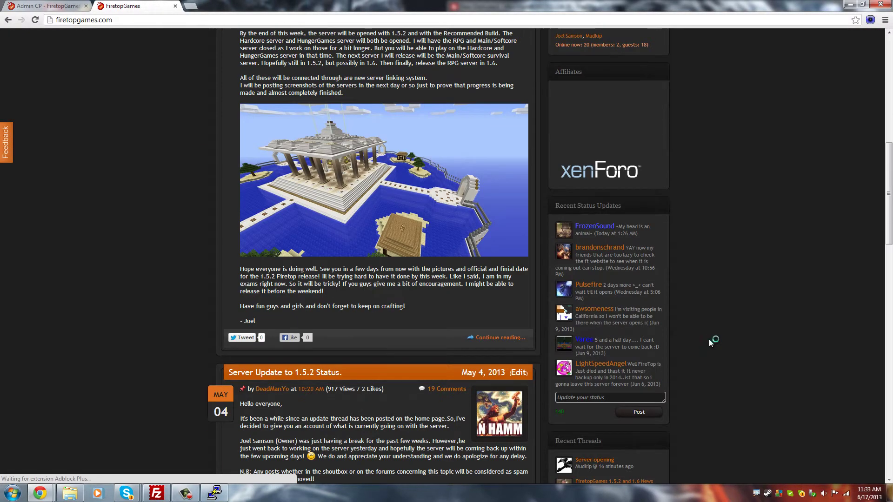
scroll(709, 339, "down", 1)
scroll(709, 339, "down", 1)
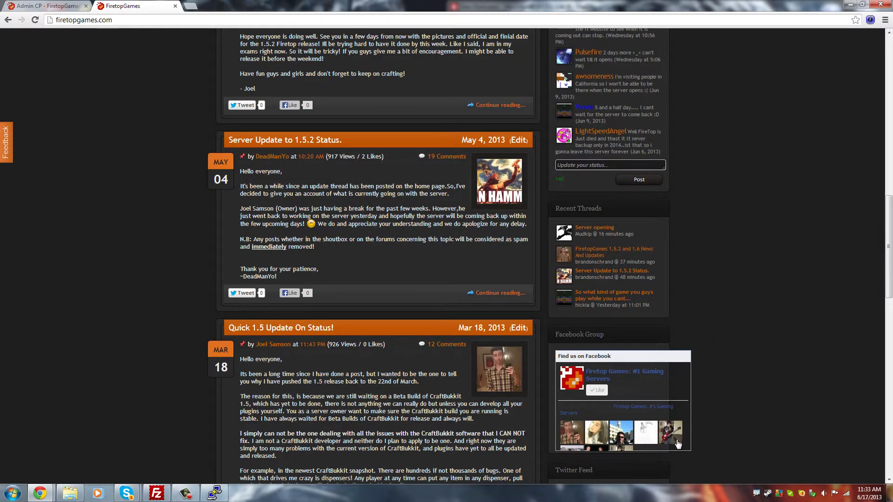
scroll(736, 358, "up", 2)
scroll(736, 359, "up", 3)
scroll(736, 358, "up", 3)
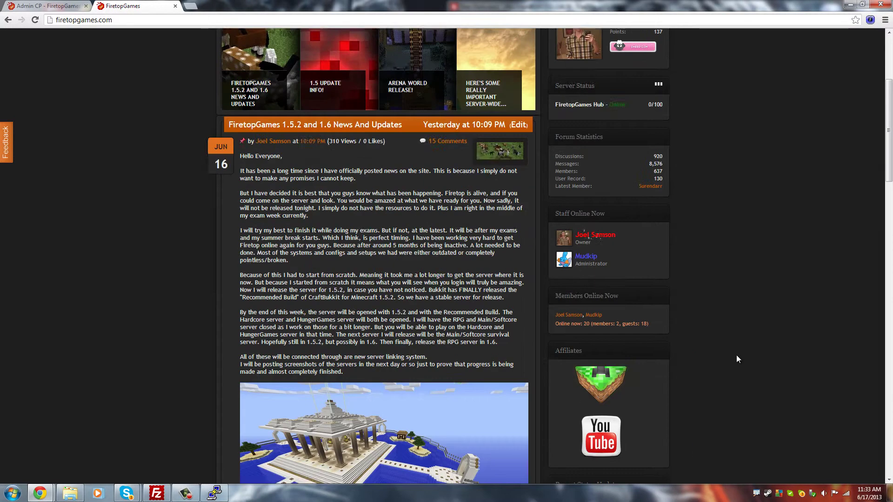
scroll(736, 359, "up", 2)
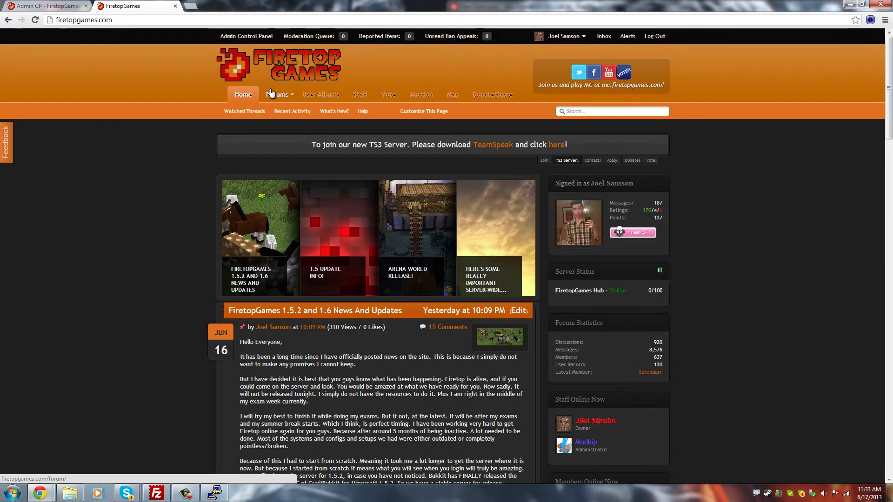
left_click(270, 93)
left_click(45, 6)
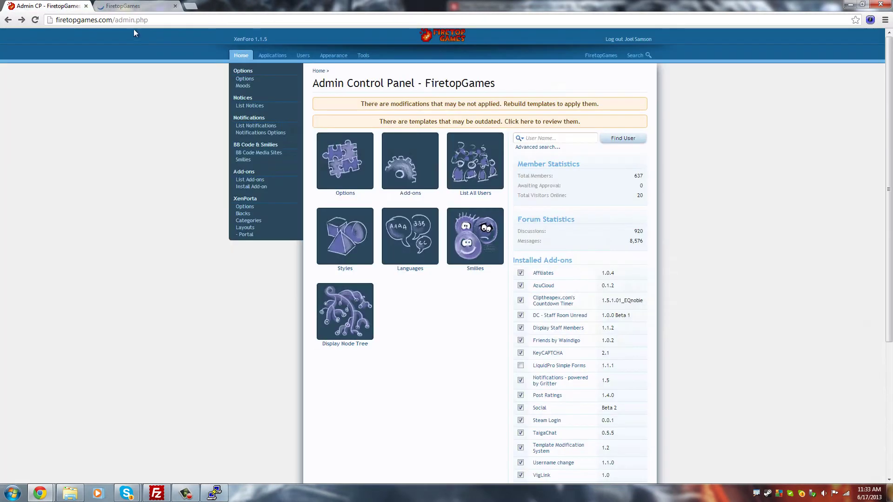